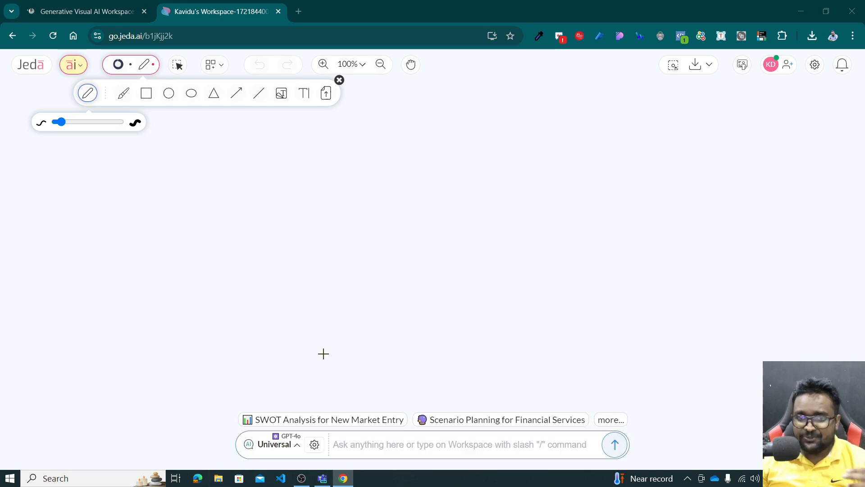
Step: Delete ict G-7 E RB-1-7.pdf from the Downloads folder
left_click(341, 181)
left_click(432, 189)
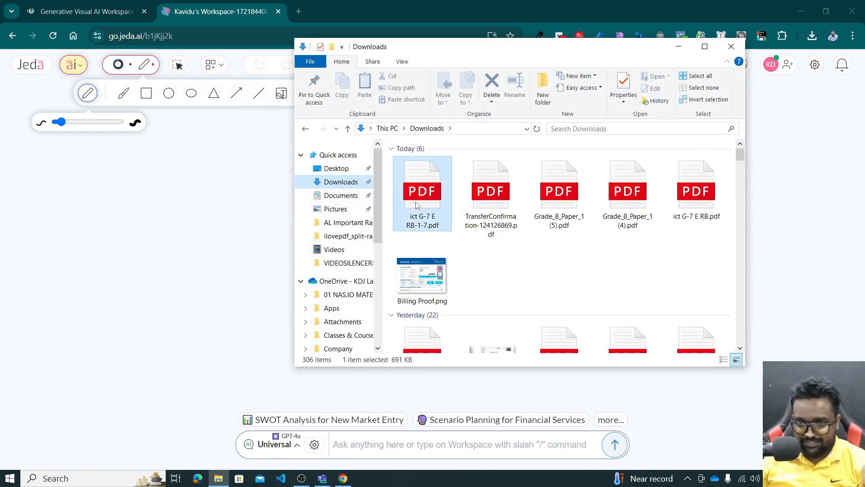
key("Delete")
Step: Open ict G-7 E RB.pdf from Downloads, skim its first pages and close it
double_click(616, 177)
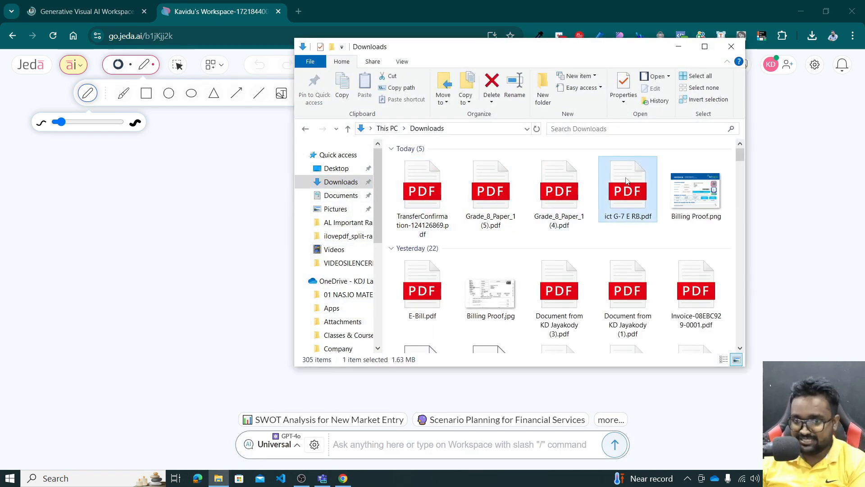
scroll(376, 258, "down", 20)
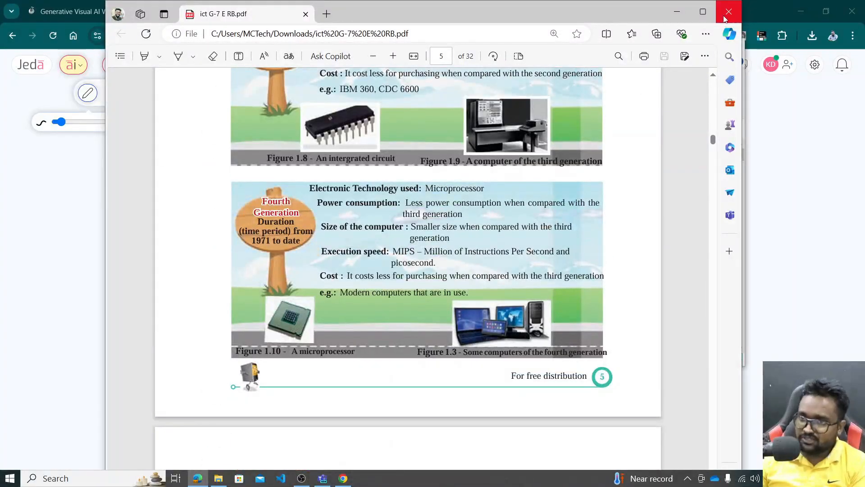
left_click(724, 17)
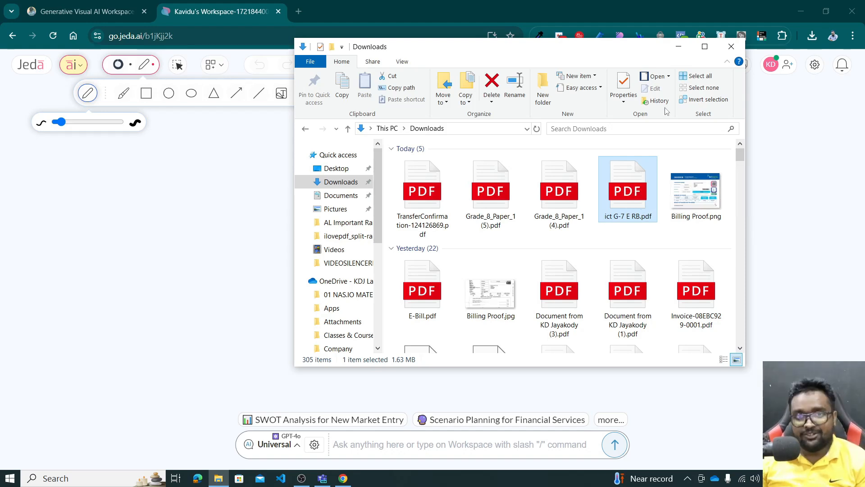
Step: Search Google for "pdf splitter" in a new browser tab
left_click(298, 9)
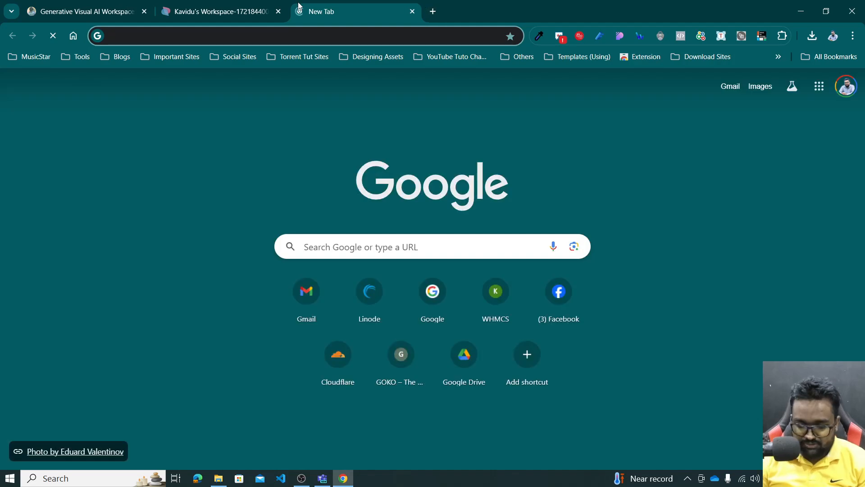
type("pdf splitter")
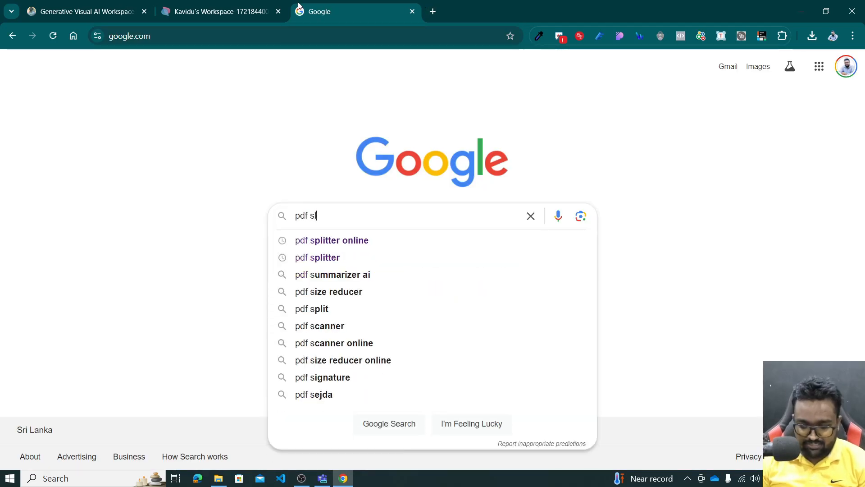
key("Return")
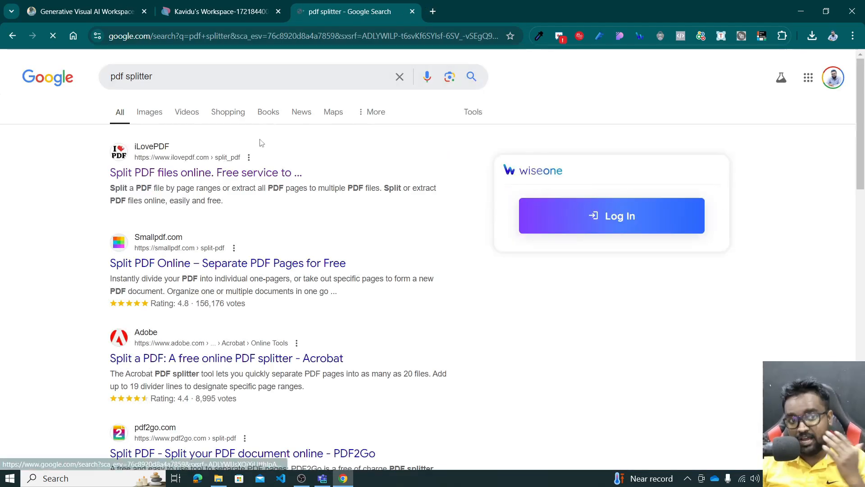
Step: Open iLovePDF's Split PDF page and load ict G-7 E RB.pdf from the Downloads folder into it
left_click(143, 174)
left_click(220, 478)
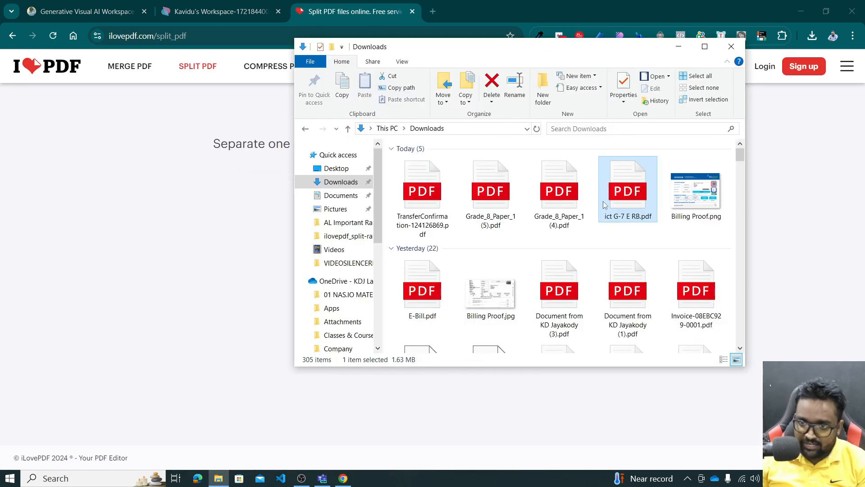
left_click_drag(628, 207, 251, 191)
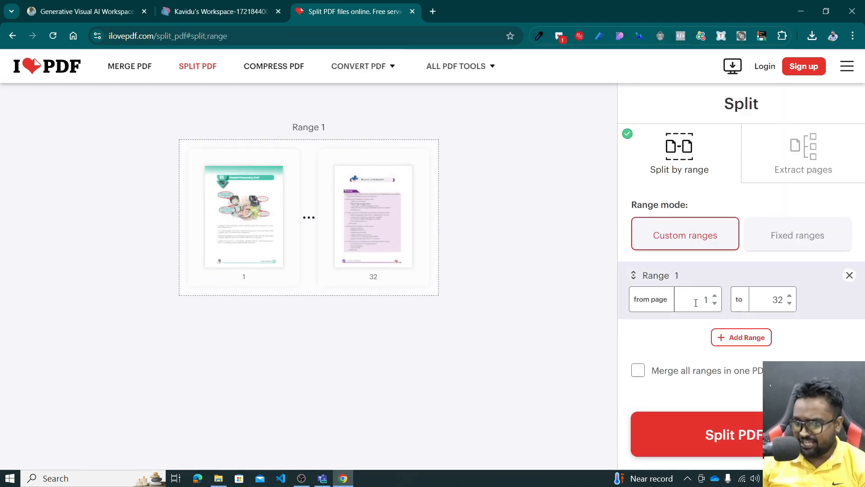
Step: Open ict G-7 E RB.pdf and read from page 1 to find where the Central Processing Unit chapter ends
left_click(218, 478)
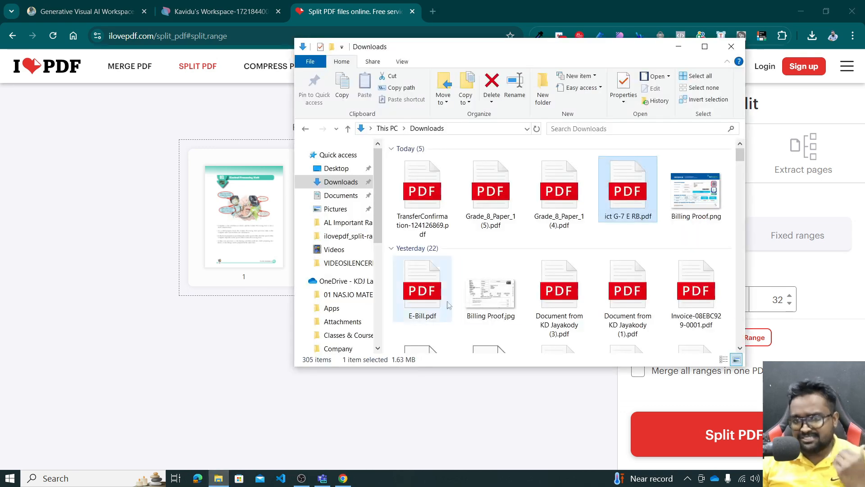
double_click(625, 203)
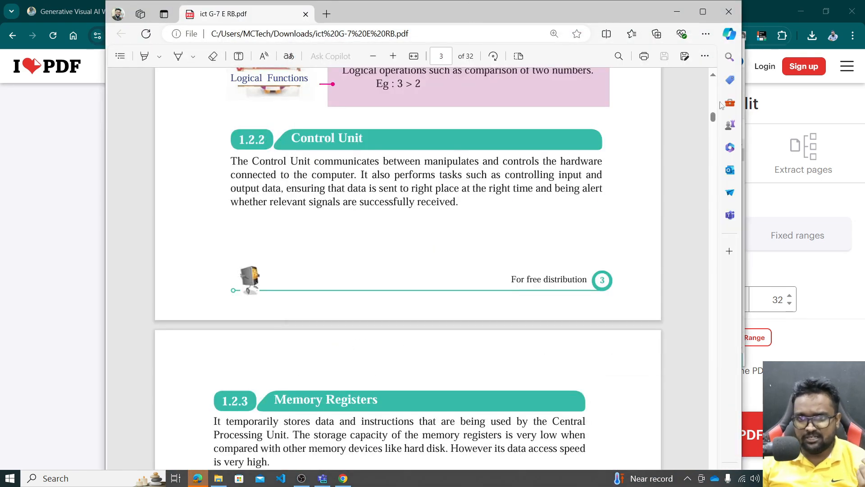
left_click_drag(716, 116, 716, 79)
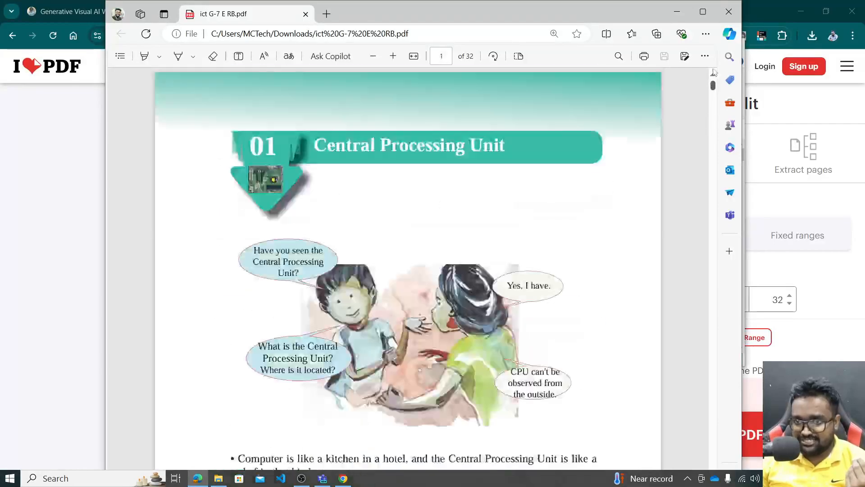
scroll(351, 195, "down", 20)
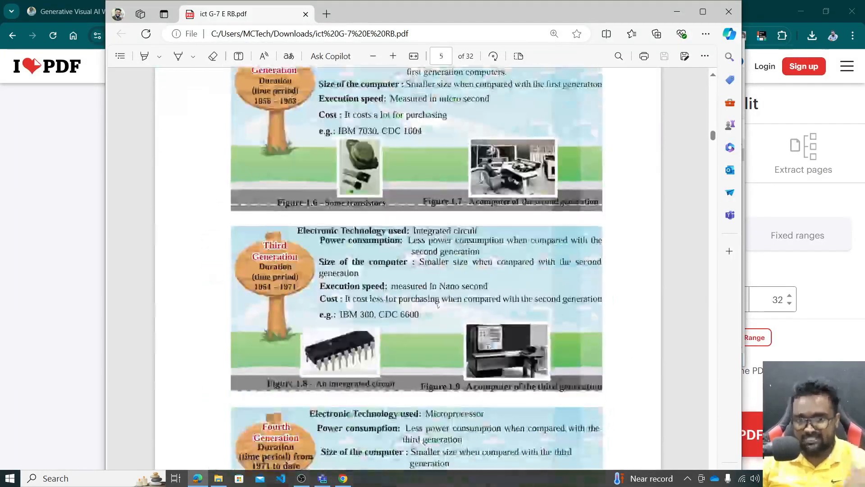
scroll(436, 321, "down", 15)
scroll(426, 325, "up", 10)
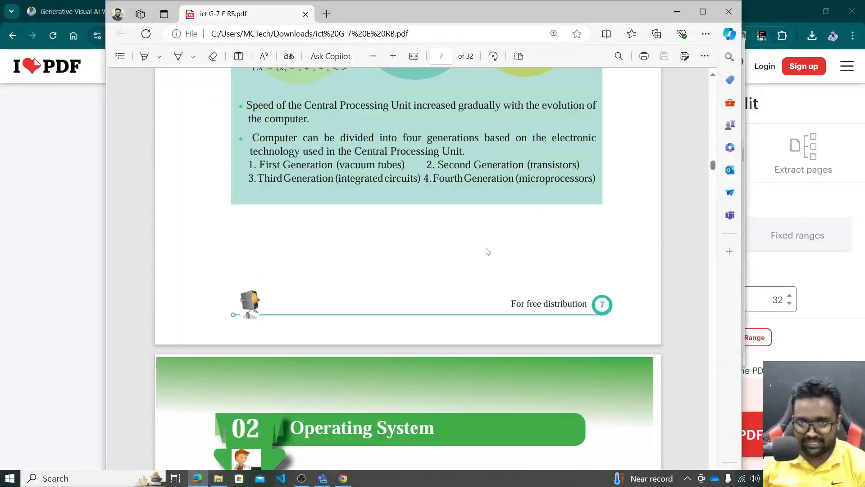
Step: Go to page 8 of the PDF, compare it with page 7 to check the chapter boundary, and close the document
left_click(433, 58)
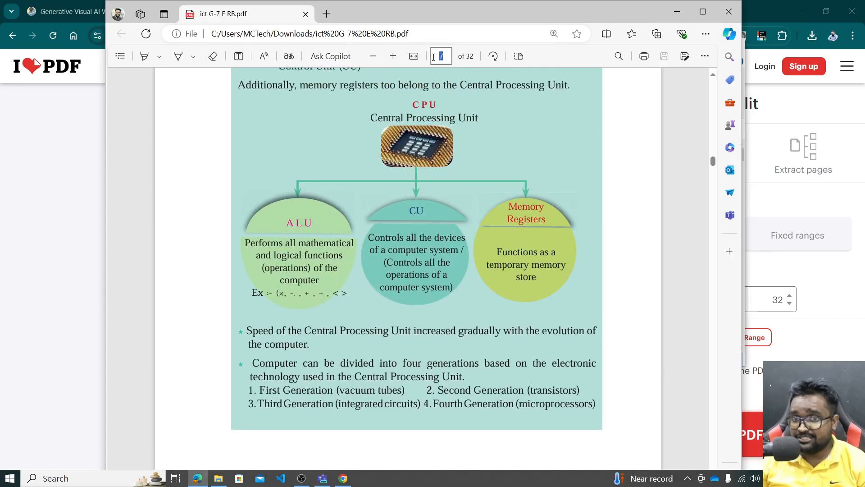
scroll(478, 114, "down", 5)
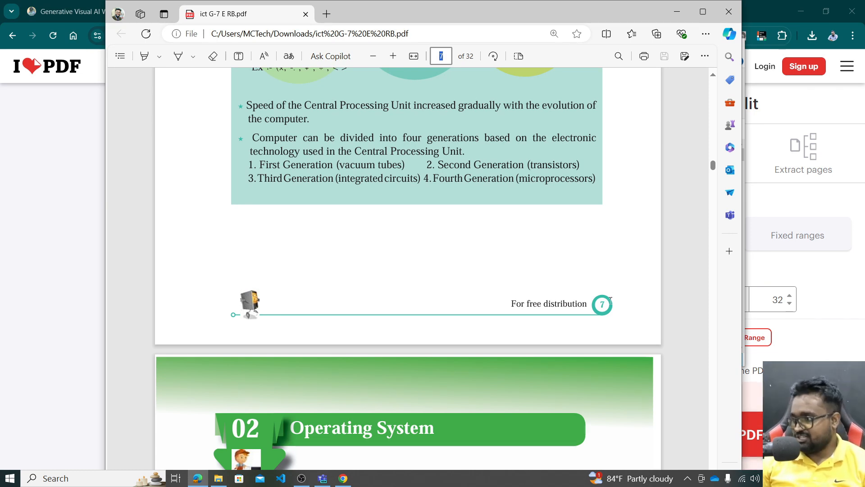
scroll(618, 296, "up", 3)
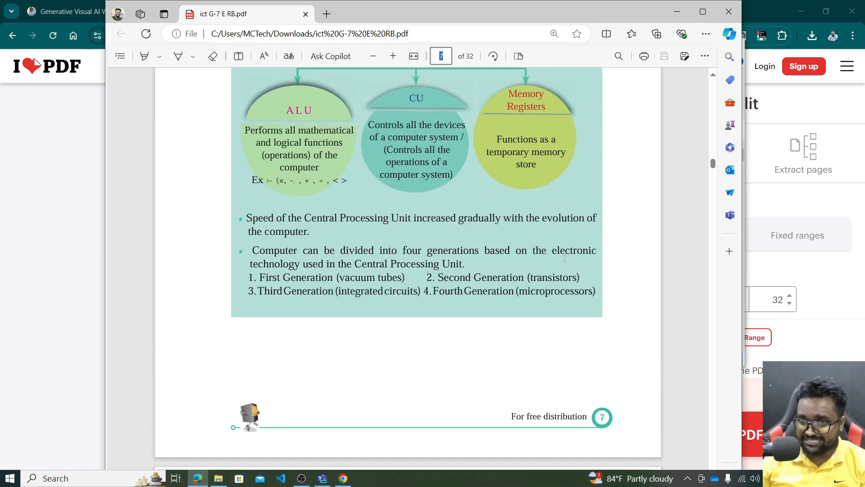
type("8")
key("Return")
scroll(561, 300, "up", 3)
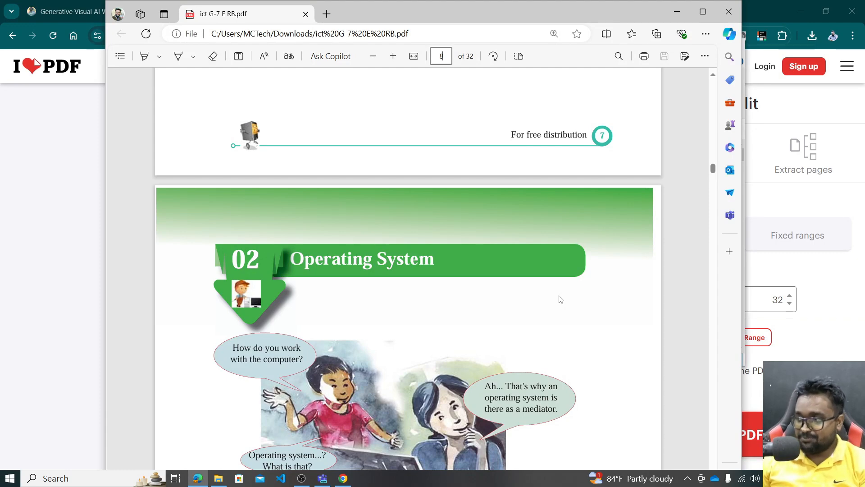
scroll(561, 299, "up", 6)
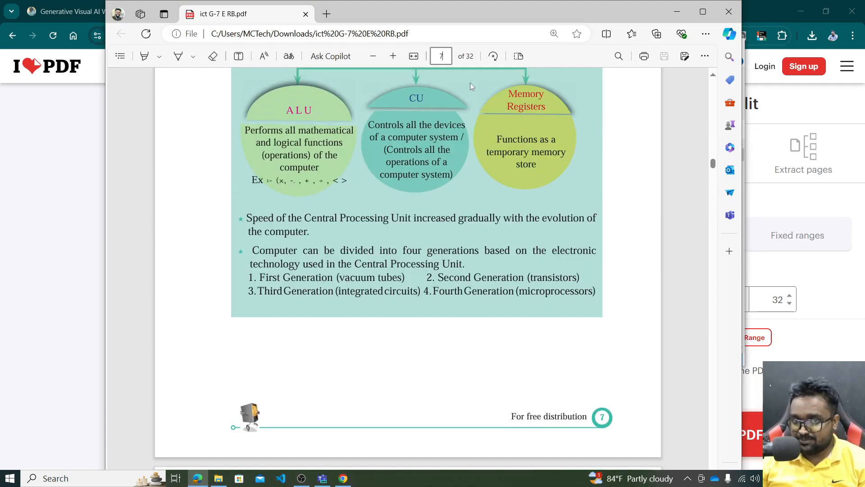
left_click(729, 13)
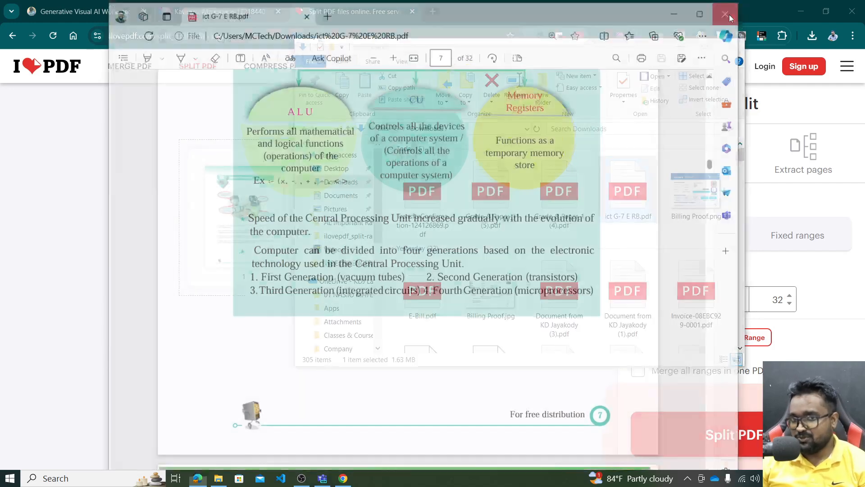
Step: Set the custom range to pages 1 to 7 and split the PDF
left_click(816, 298)
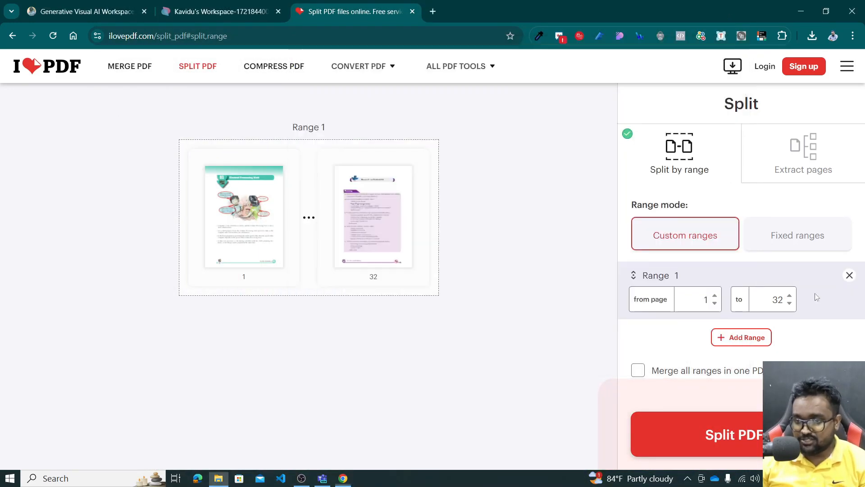
left_click(686, 302)
double_click(760, 301)
type("7")
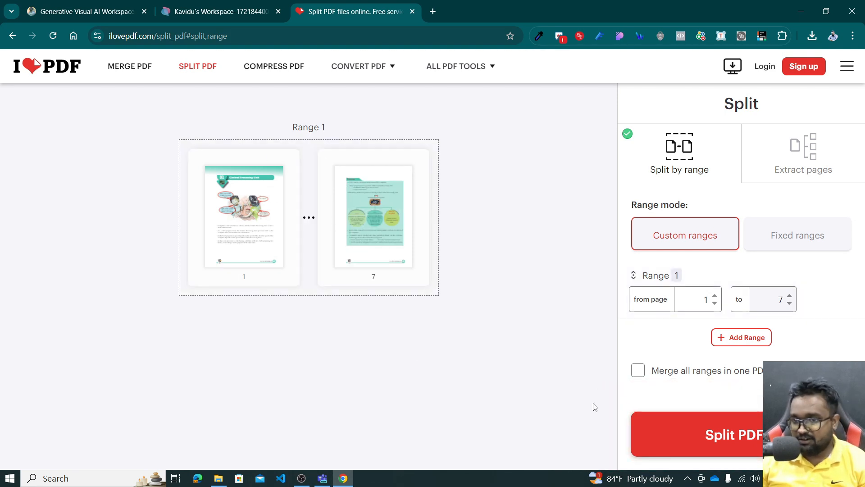
left_click(661, 425)
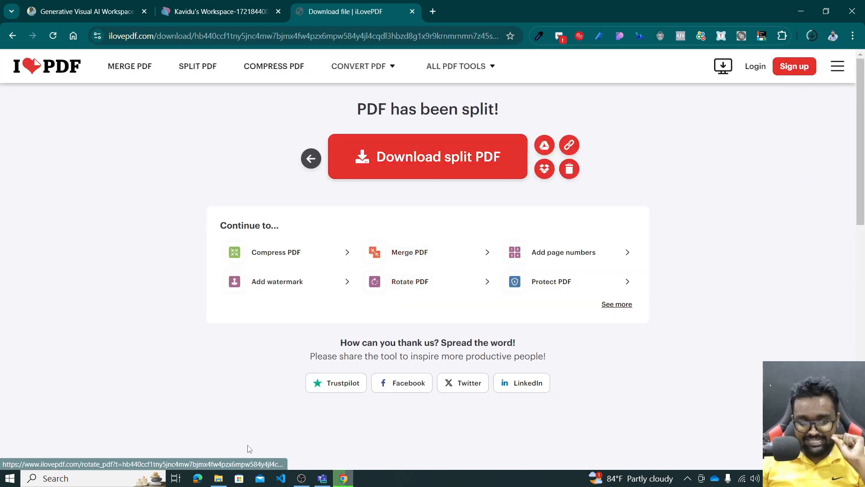
Step: Refresh the Downloads folder, open the split file ict G-7 E RB-1-7.pdf, check its pages and close it
left_click(218, 477)
right_click(576, 272)
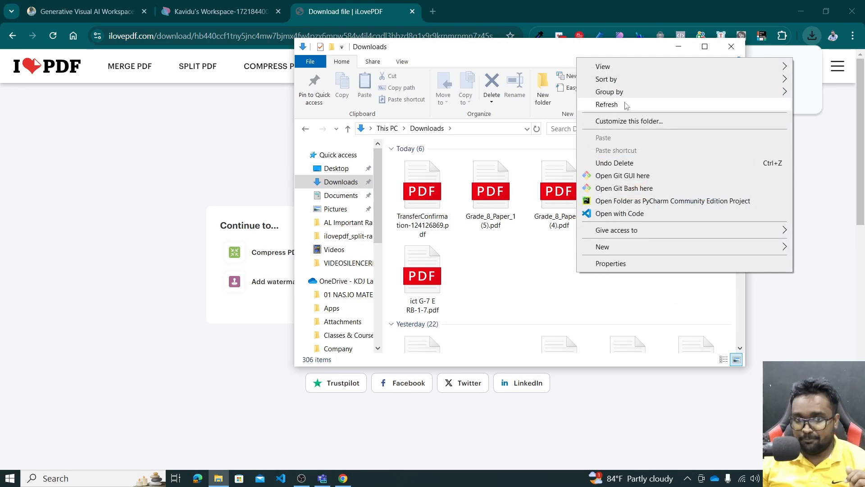
left_click(586, 104)
double_click(425, 194)
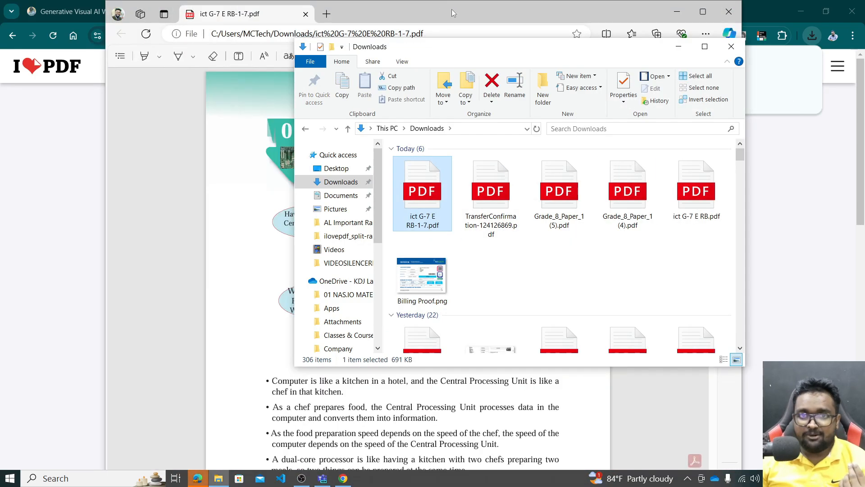
scroll(533, 145, "down", 20)
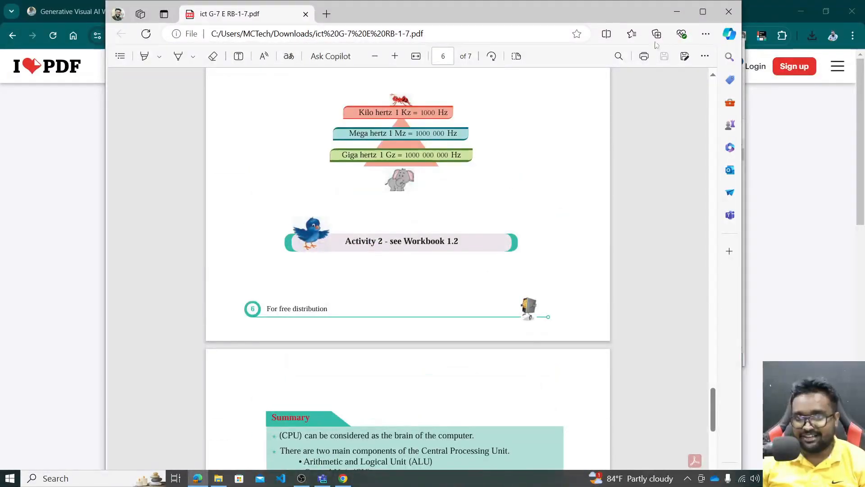
key("alt+F4")
Step: Switch to the Jeda workspace, add ict G-7 E RB-1-7.pdf from Downloads and place it in the canvas's upper-left area
left_click(263, 11)
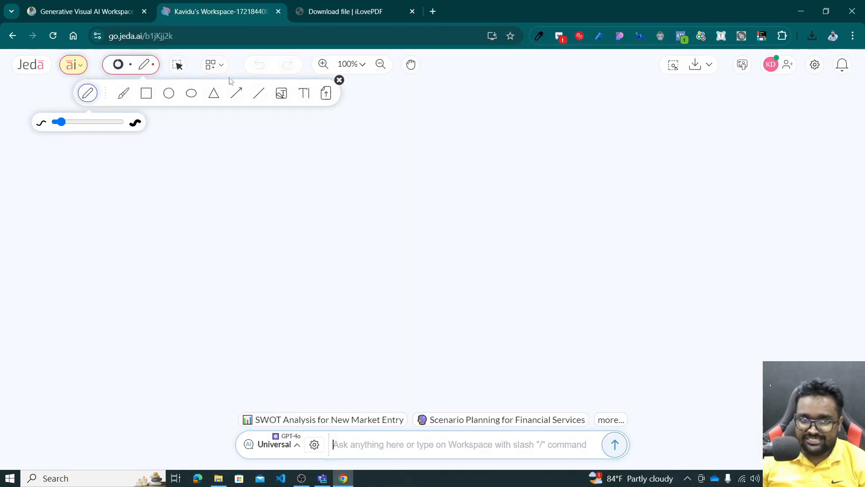
left_click(218, 478)
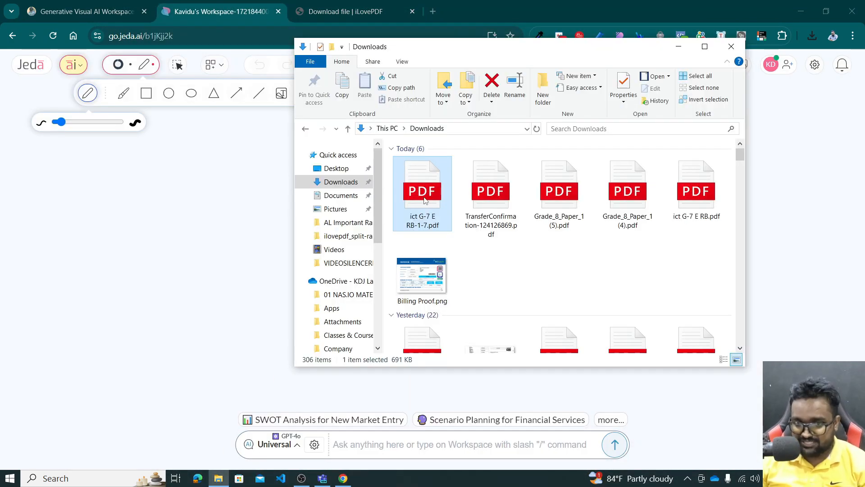
left_click_drag(424, 200, 247, 232)
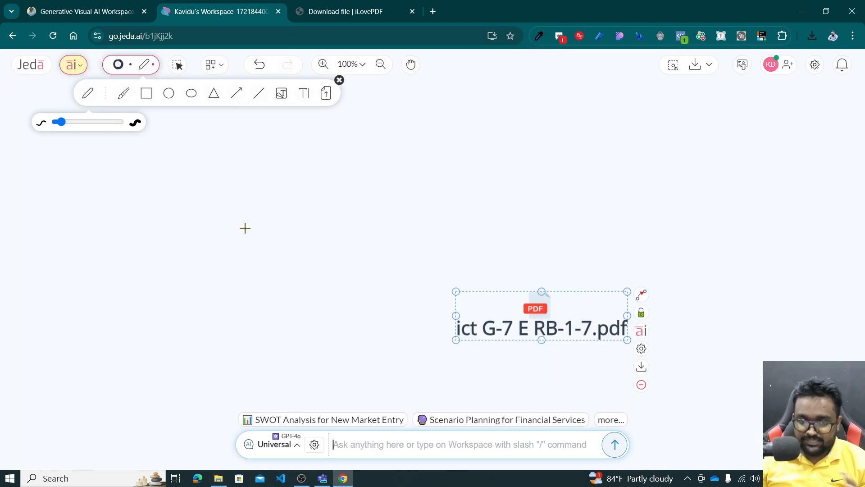
left_click_drag(536, 311, 184, 201)
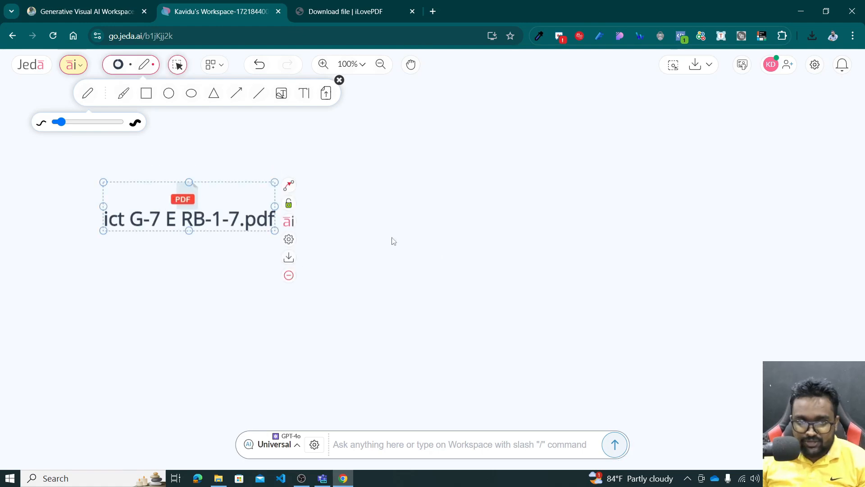
left_click(391, 239)
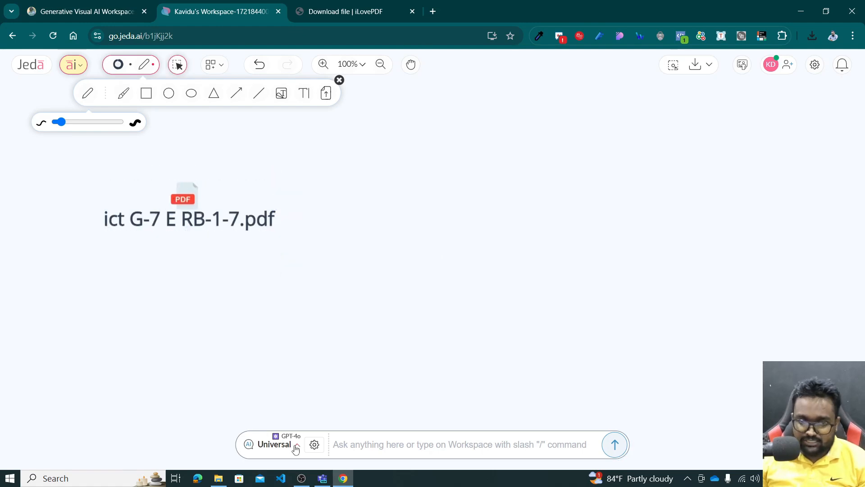
Step: Set the AI generation mode to Document Insight with ict G-7 E RB-1-7.pdf selected as its source
left_click(288, 450)
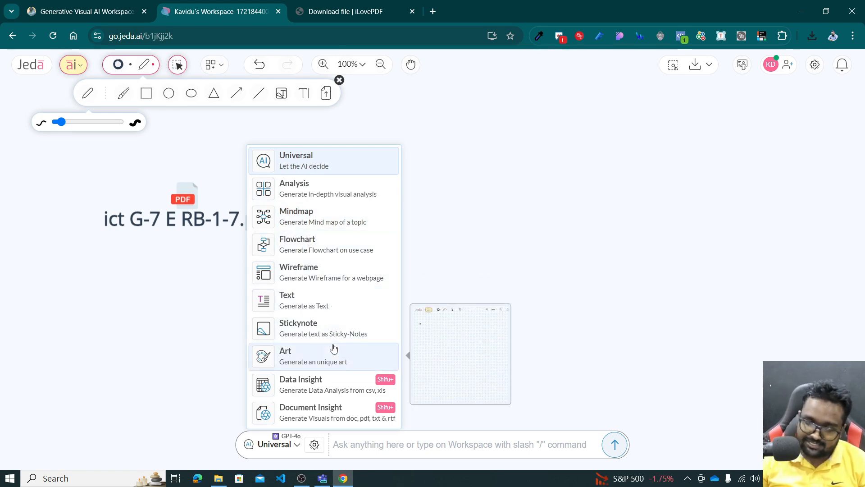
left_click(329, 417)
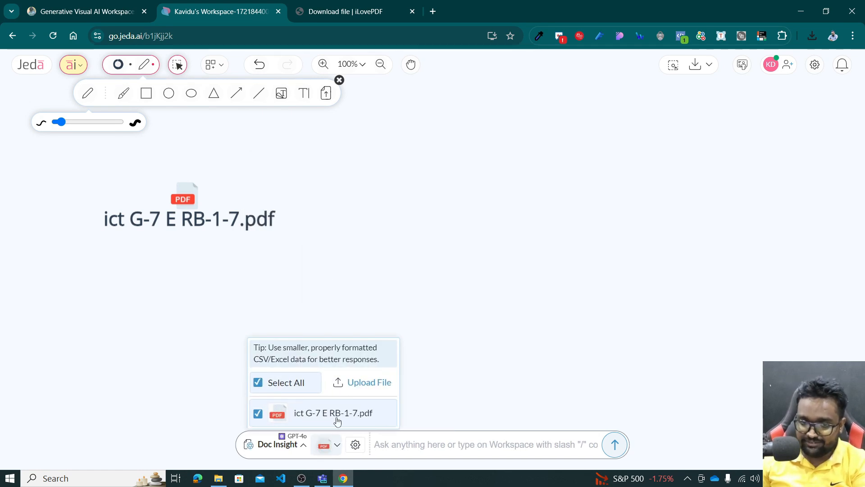
left_click(312, 418)
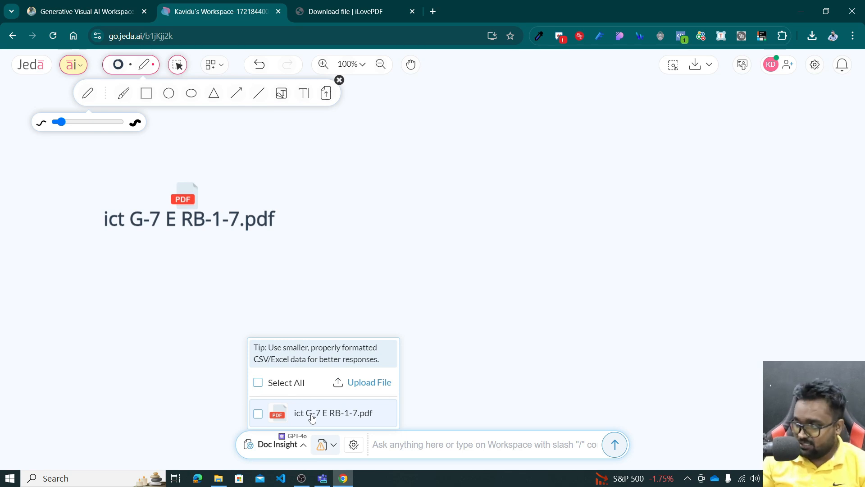
left_click(312, 418)
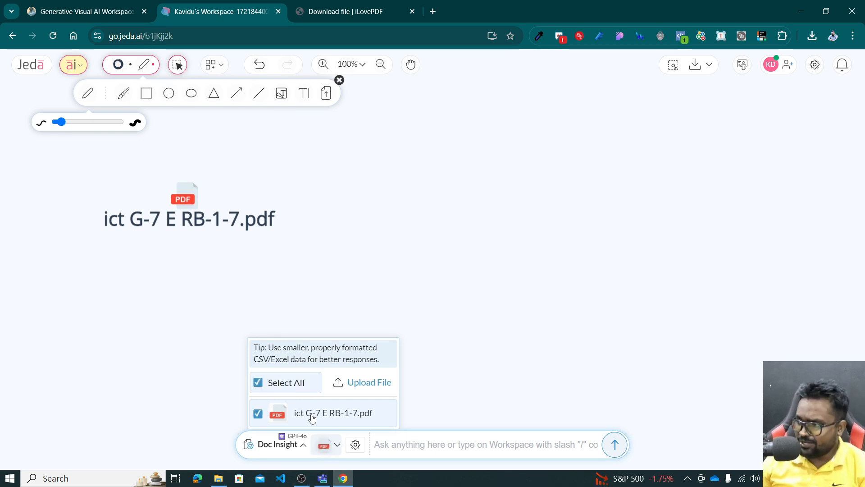
Step: Set the AI model for Document Insight to Claude-3 Sonnet
left_click(356, 444)
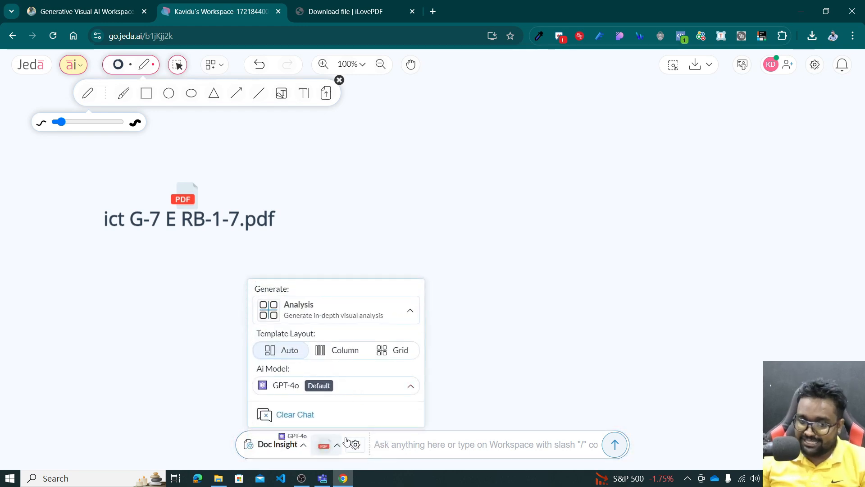
left_click(298, 391)
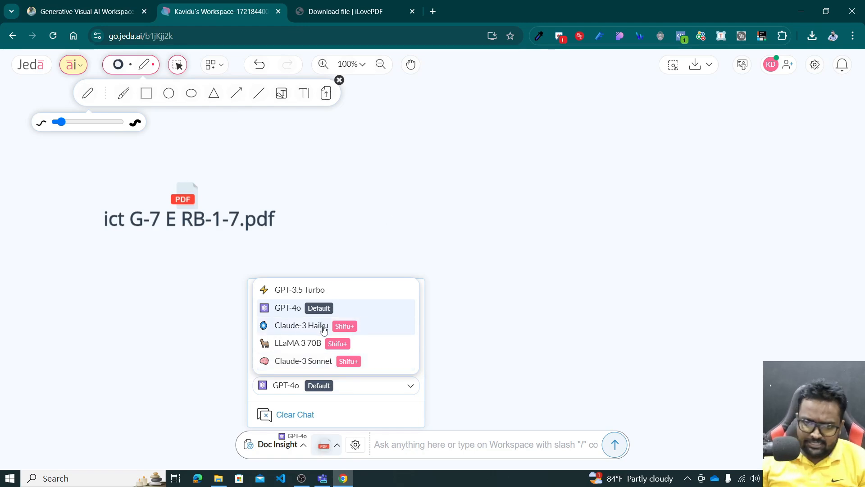
left_click(320, 368)
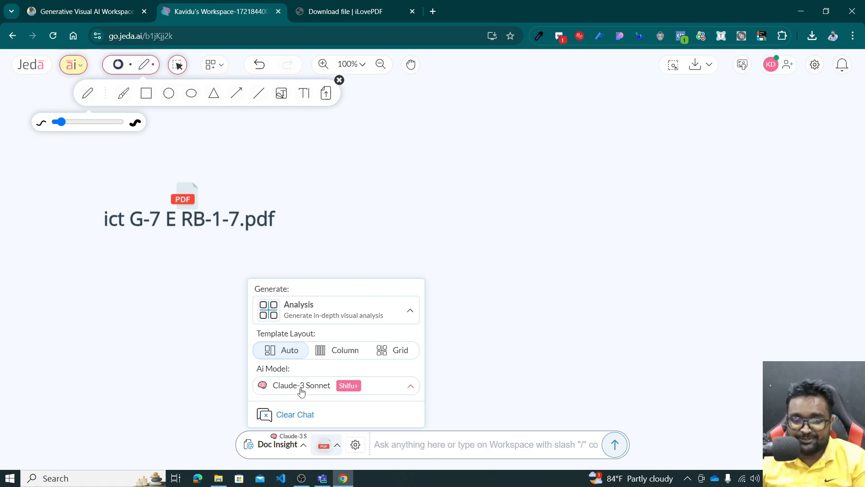
left_click(306, 388)
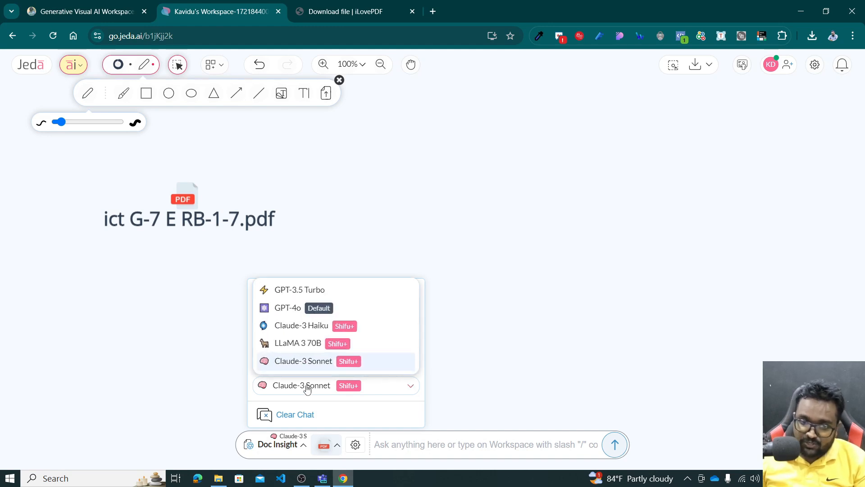
left_click(325, 390)
Step: Enter the prompt "Summarize the Lesson", choose Analysis as the output type and generate the visual from the PDF
left_click(444, 455)
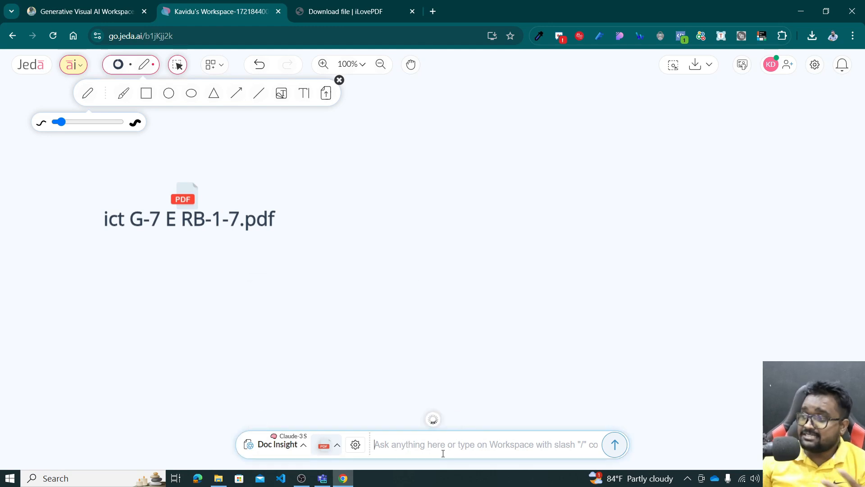
type("Summari")
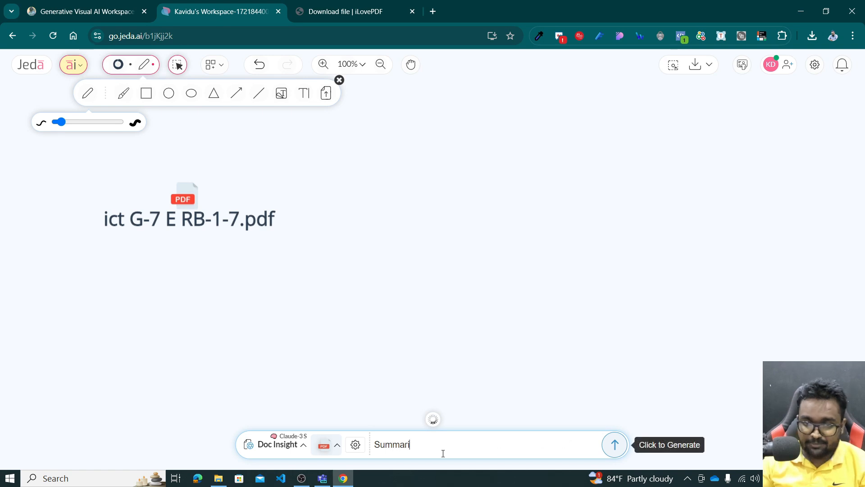
type("ze the Lesson")
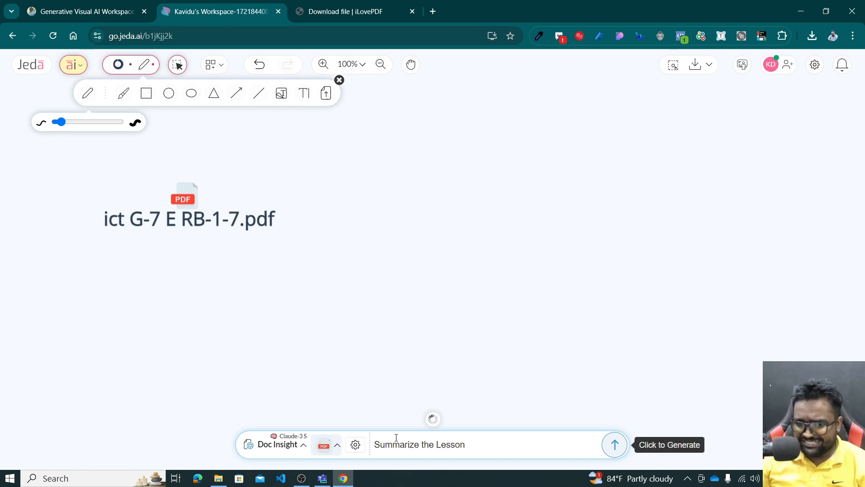
left_click(355, 445)
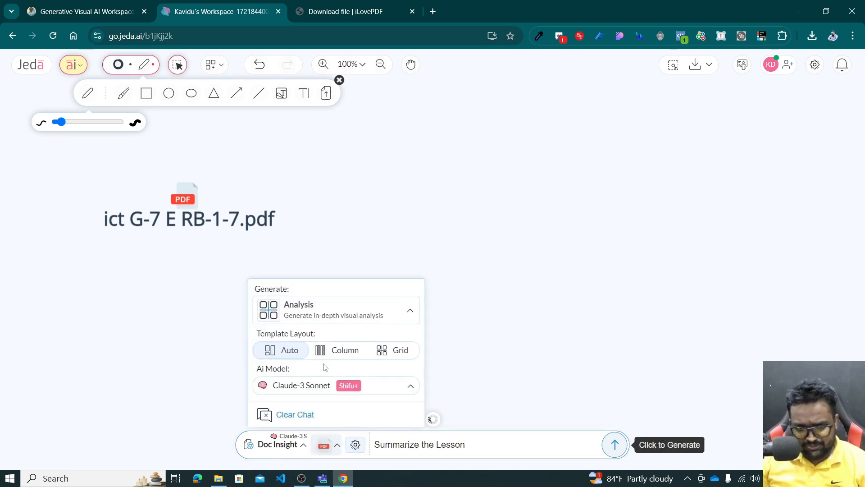
left_click(334, 310)
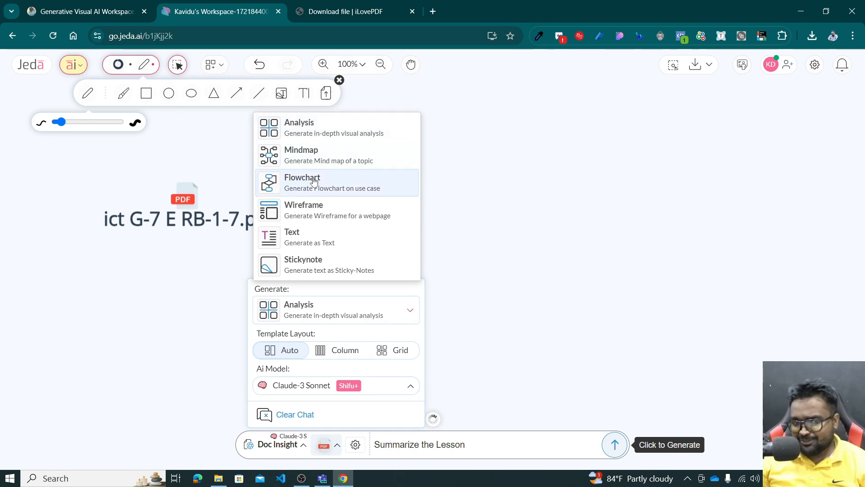
left_click(305, 136)
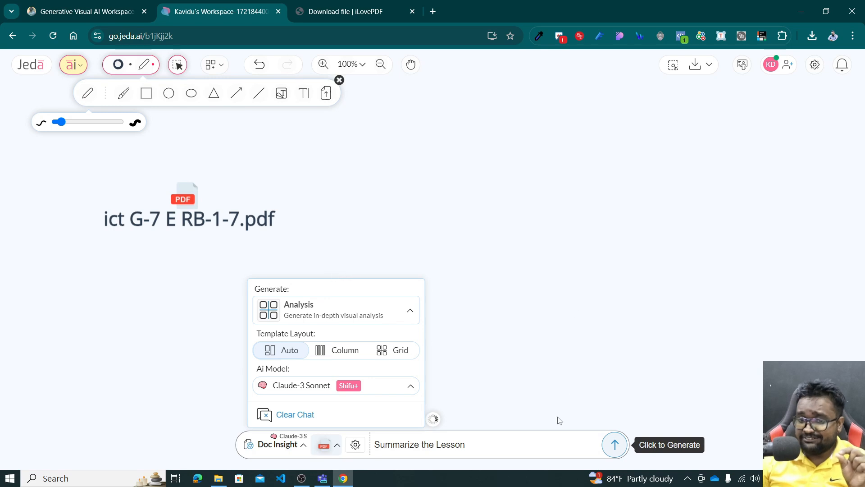
left_click(576, 443)
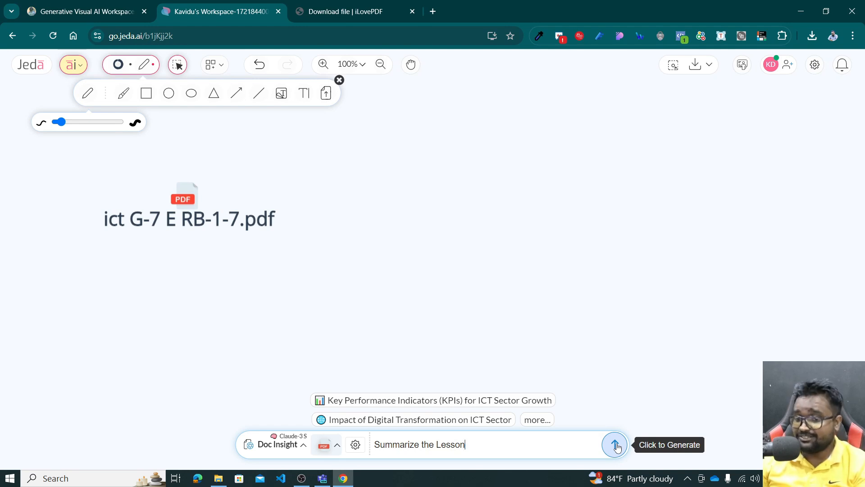
left_click(616, 445)
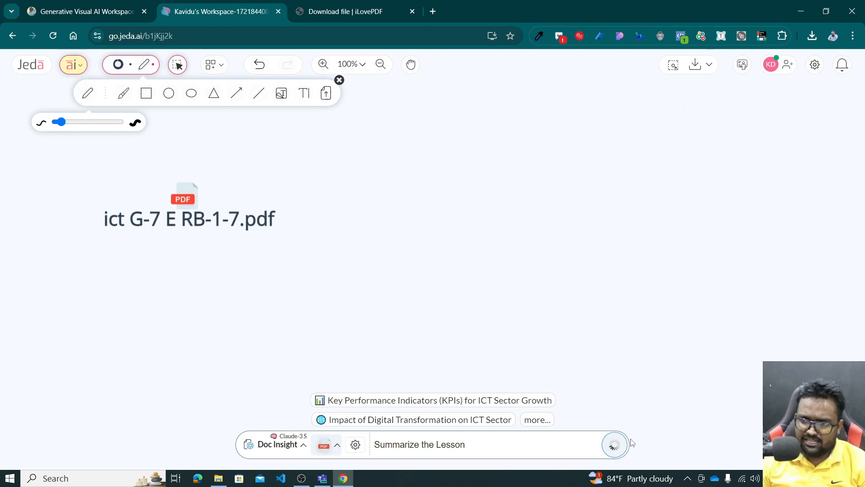
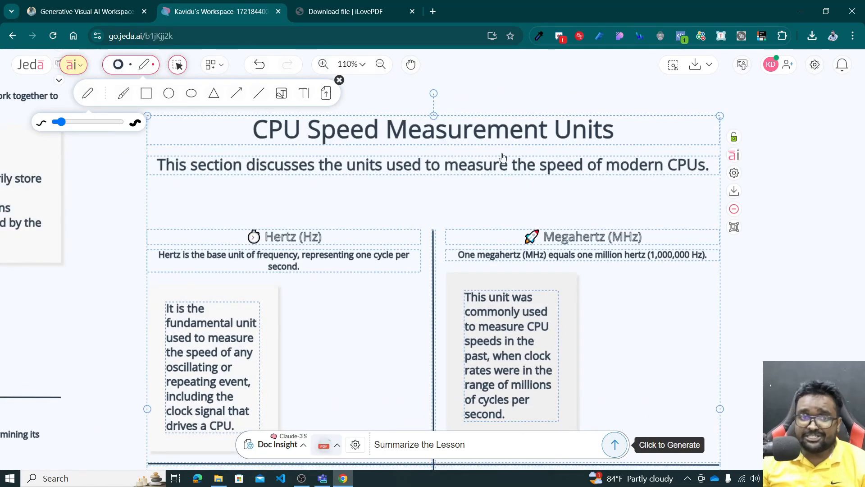
Step: Read through the CPU Speed Measurement Units section, covering Hertz, Megahertz, Gigahertz and Clock Rate and Instructions per Second
scroll(501, 158, "down", 1)
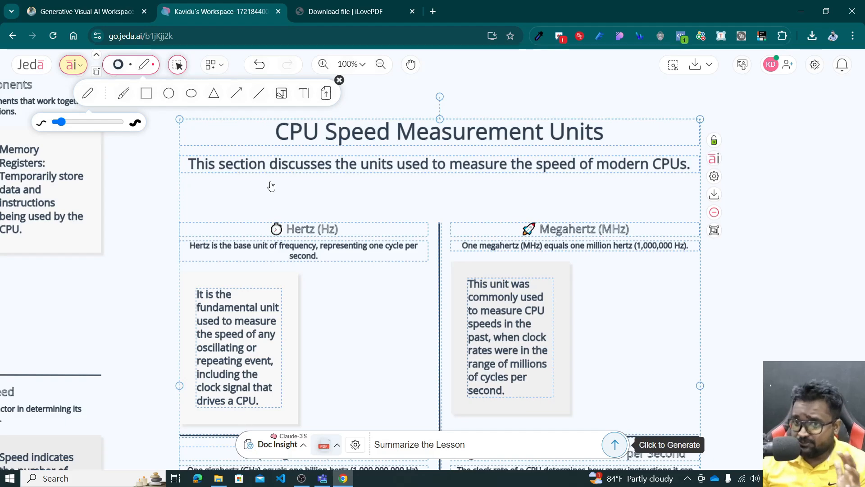
scroll(279, 191, "down", 1)
scroll(250, 252, "up", 2)
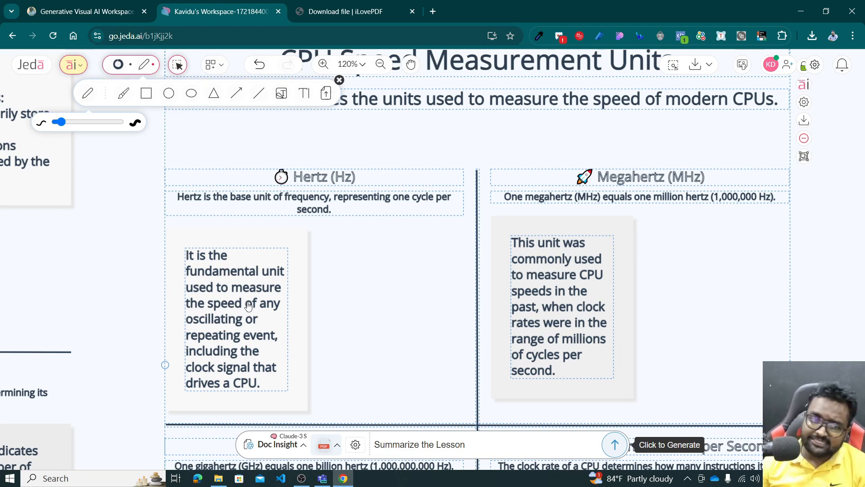
scroll(676, 272, "up", 2)
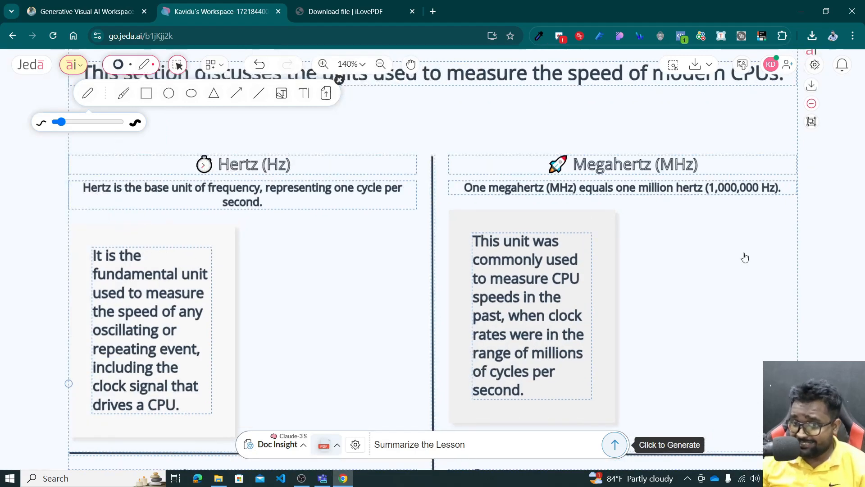
scroll(566, 264, "down", 1)
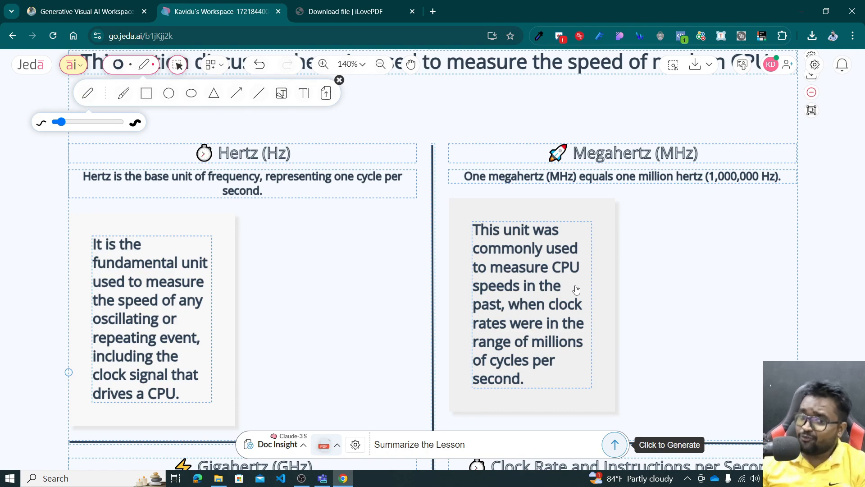
scroll(576, 289, "down", 5)
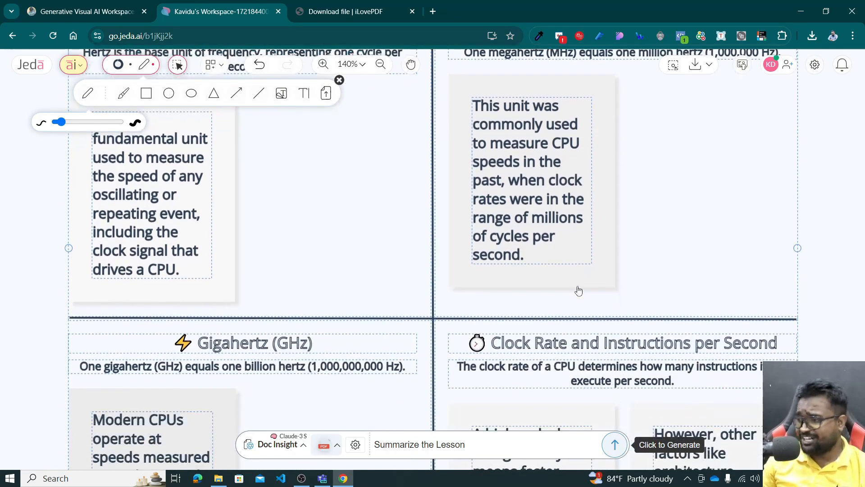
scroll(575, 293, "down", 2)
scroll(572, 297, "down", 3)
scroll(428, 346, "down", 3)
scroll(288, 352, "up", 4)
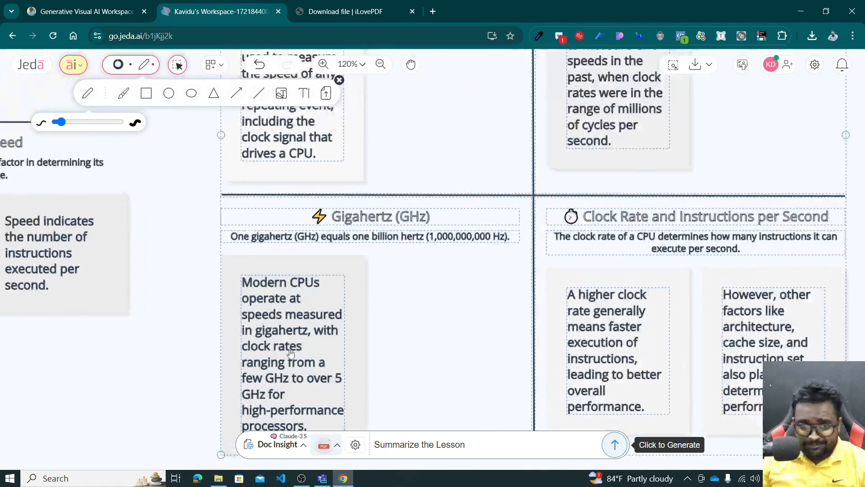
scroll(287, 344, "down", 3)
scroll(285, 341, "up", 3)
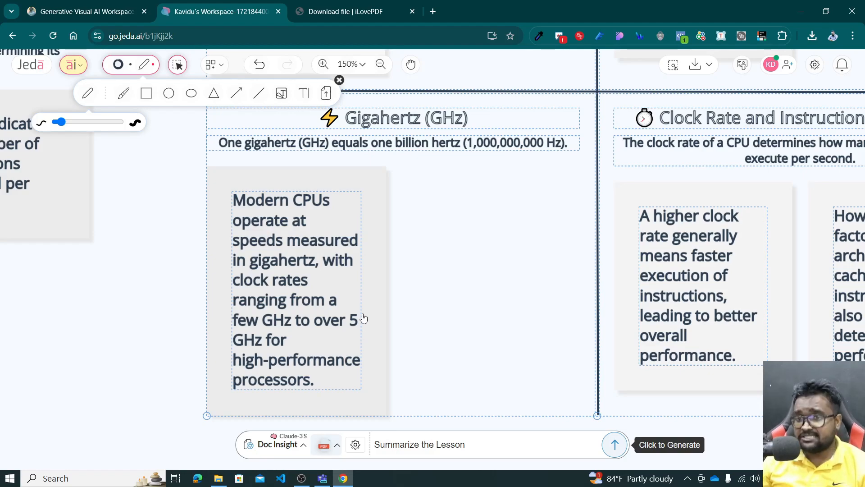
scroll(512, 304, "down", 2)
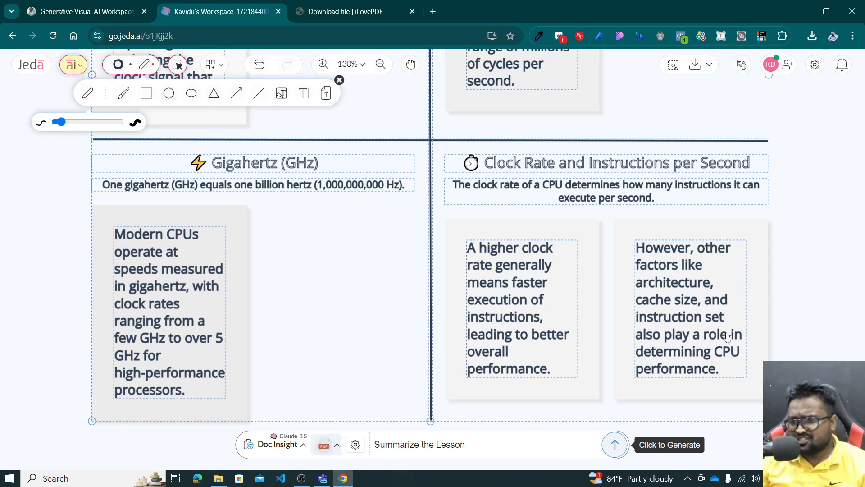
Step: Generate AI sticky notes from the Clock Rate card about architecture, cache size and instruction set, using the Stickynote slash command
left_click(728, 366)
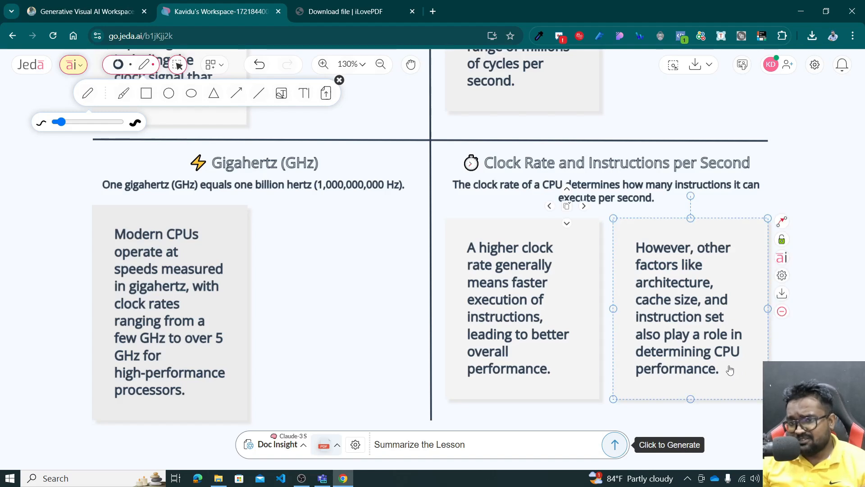
type("/")
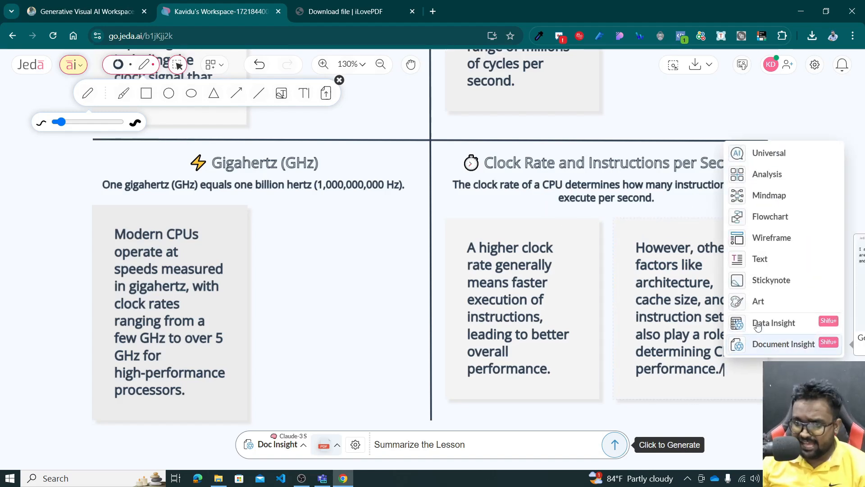
left_click(771, 282)
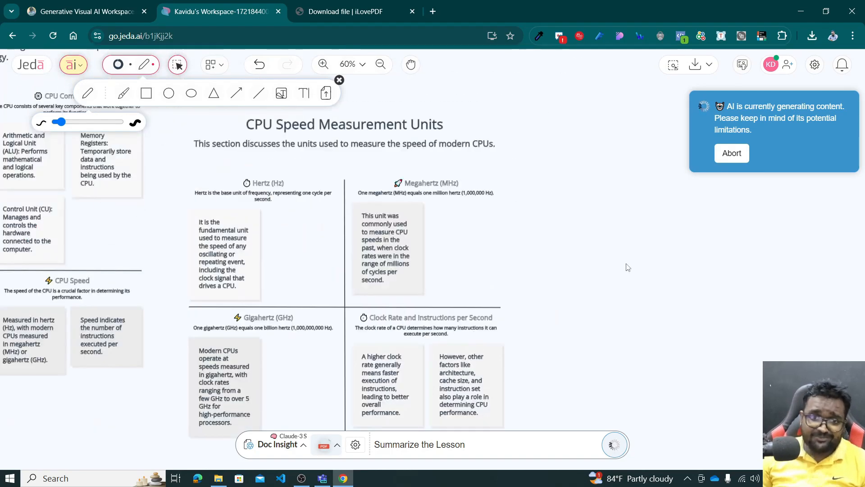
Step: Examine the sticky notes under Other Factors Affecting CPU Performance and compare them with the source card on architecture, cache size and instruction set
scroll(567, 377, "down", 1)
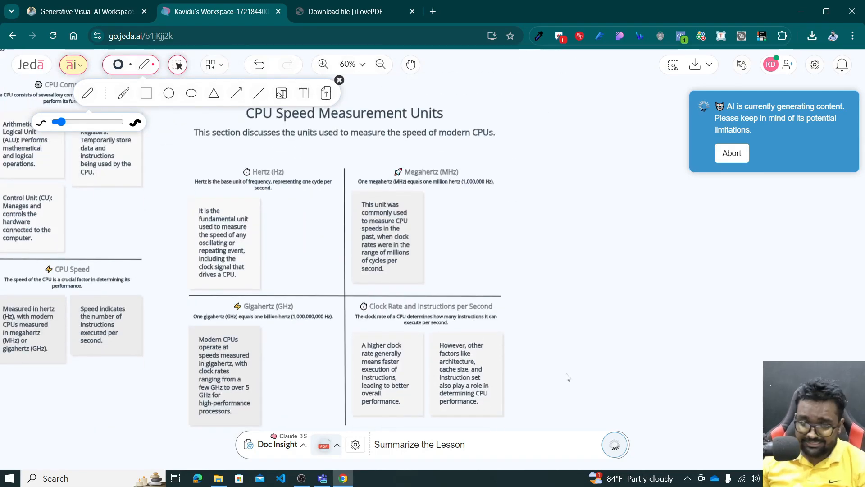
scroll(521, 386, "up", 3)
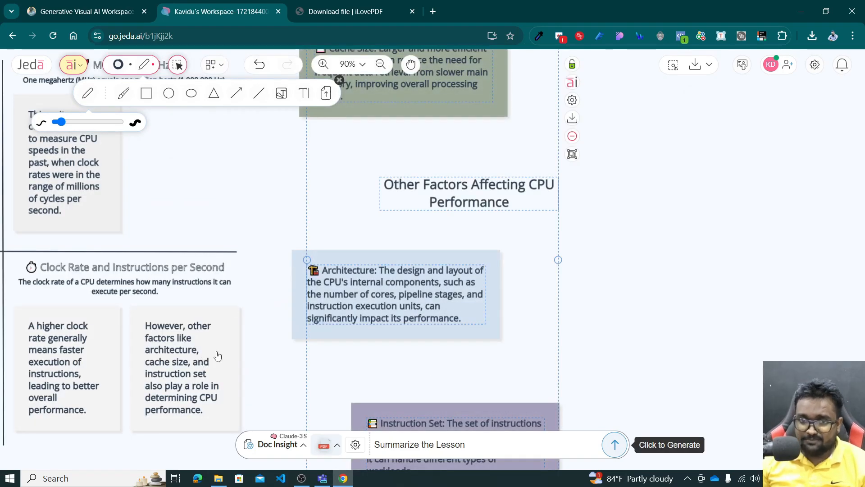
scroll(279, 339, "up", 3)
left_click(665, 266)
scroll(474, 260, "up", 2)
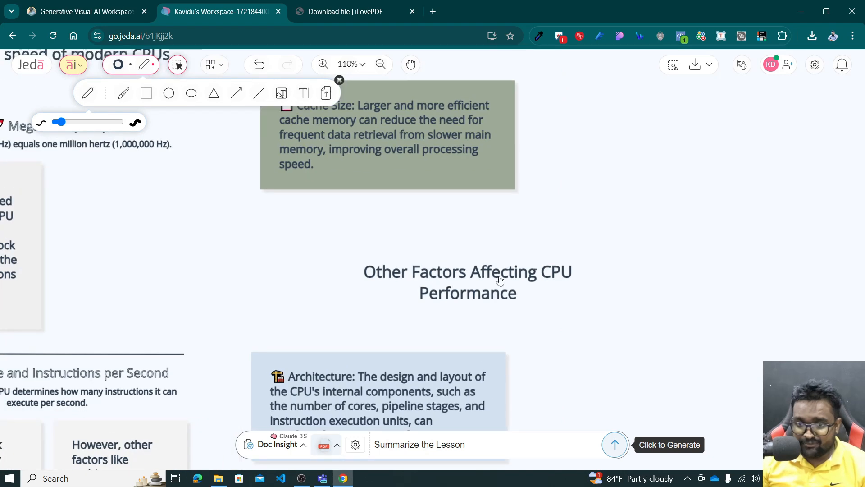
scroll(501, 296, "up", 3)
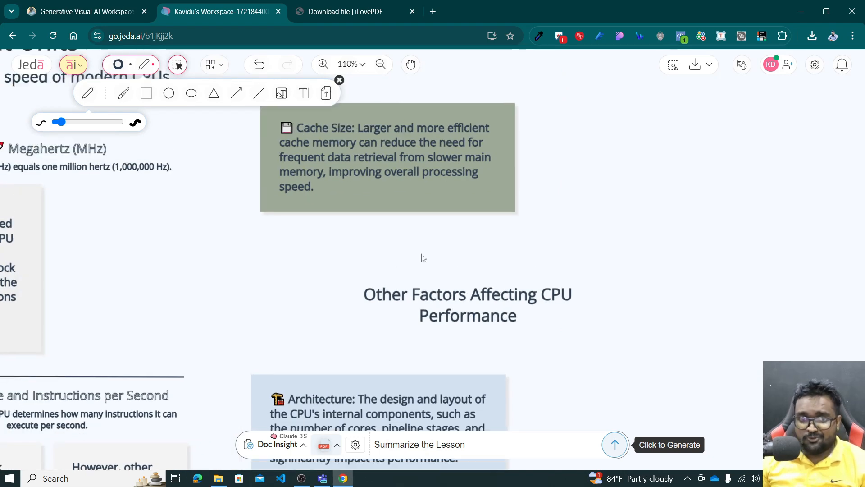
scroll(377, 207, "down", 3)
scroll(395, 380, "up", 2)
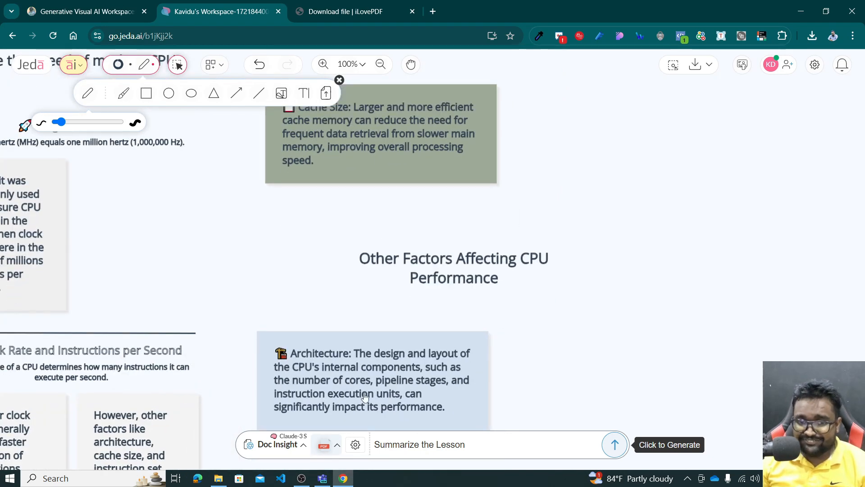
scroll(258, 388, "down", 2)
scroll(324, 351, "up", 3)
scroll(323, 356, "up", 1)
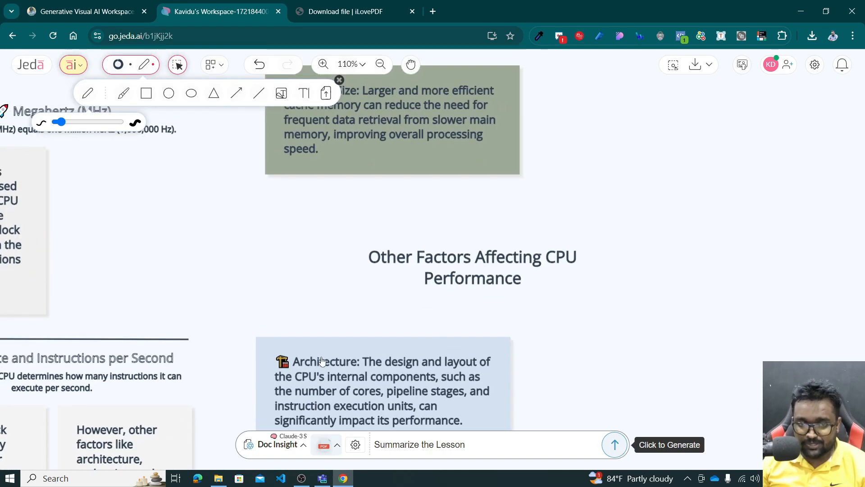
scroll(321, 365, "up", 2)
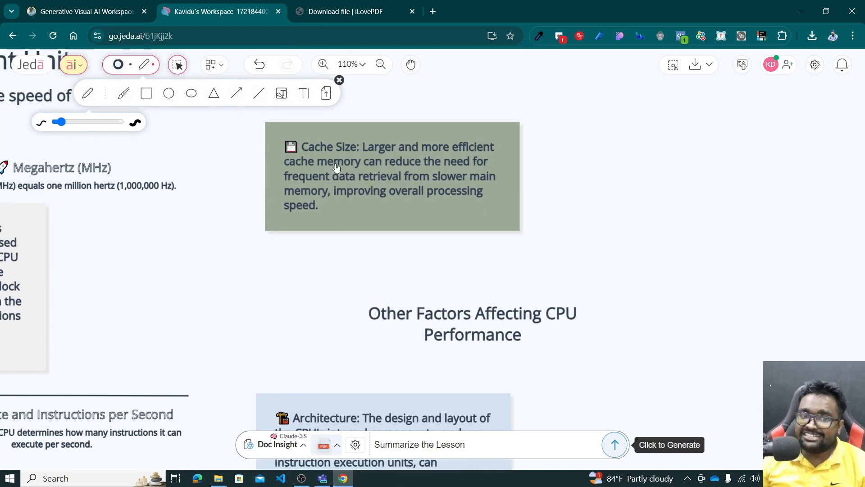
scroll(242, 226, "down", 5)
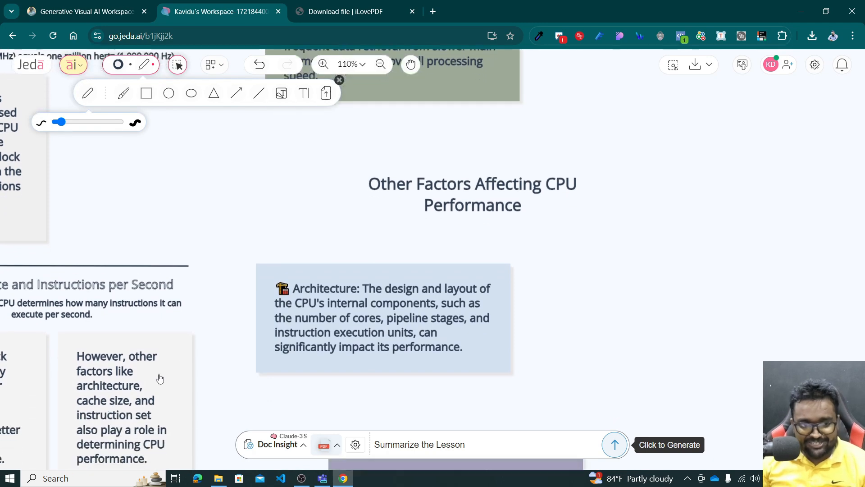
scroll(160, 378, "up", 2, "ctrl")
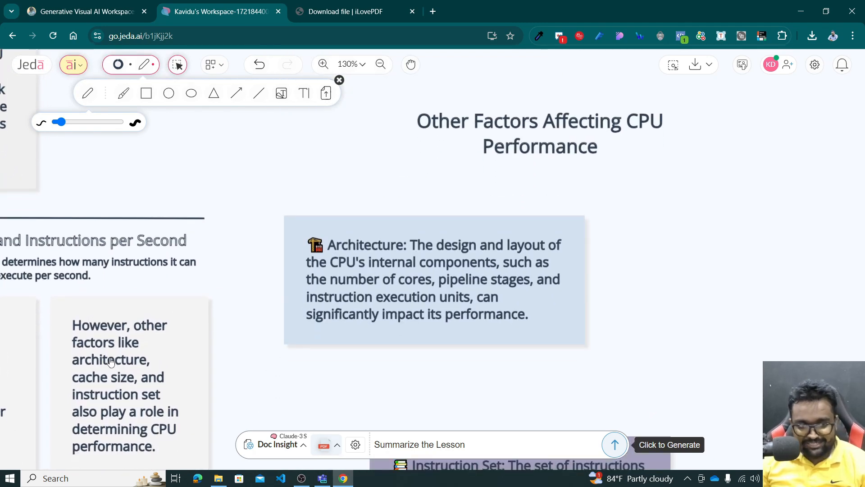
left_click(111, 361)
scroll(108, 338, "down", 1)
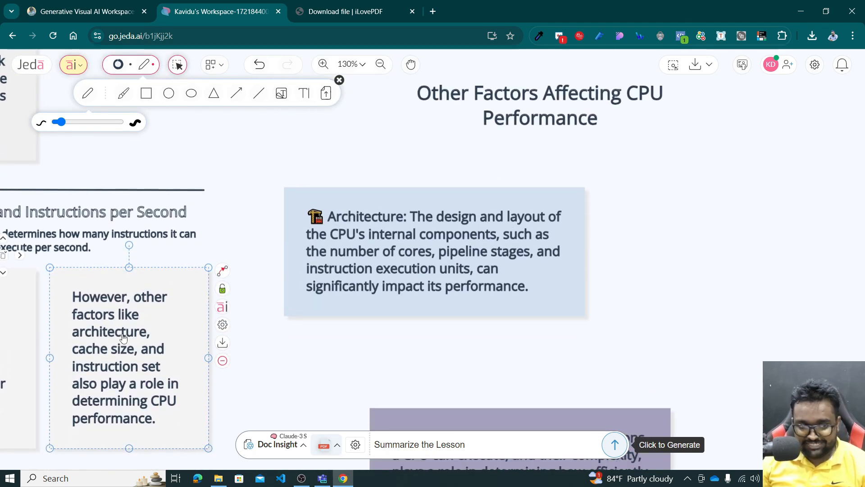
scroll(373, 257, "up", 4)
scroll(391, 269, "up", 4)
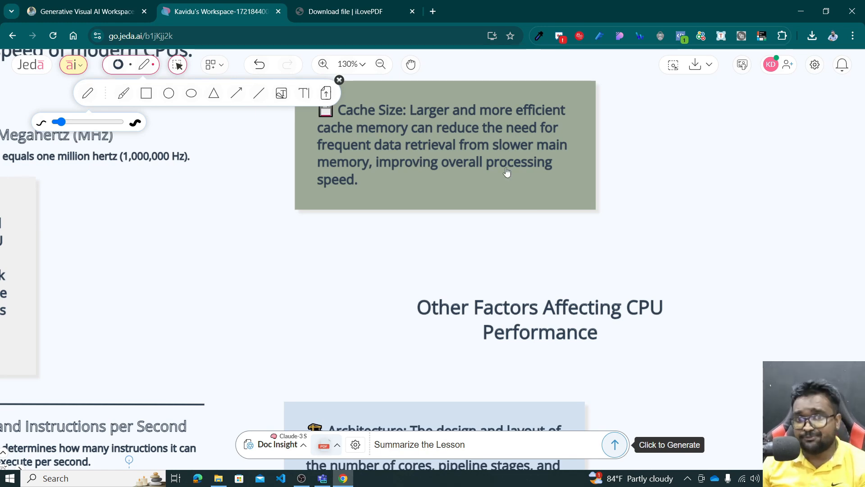
Step: Look over the Architecture and Instruction Set notes and the two CPU analysis sections on the canvas
scroll(507, 172, "down", 4)
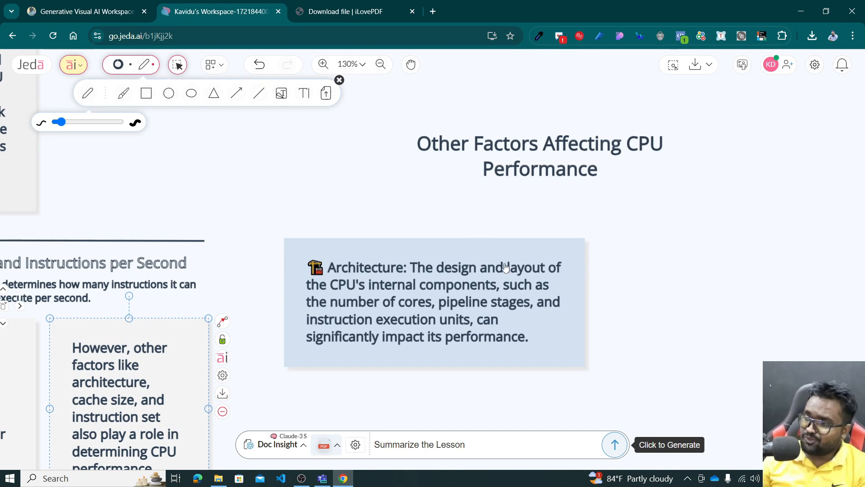
scroll(549, 227, "down", 5)
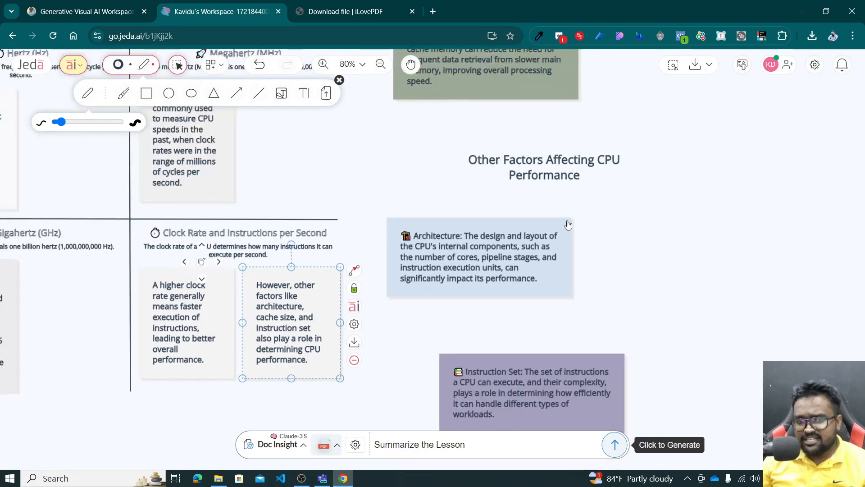
scroll(568, 225, "down", 6)
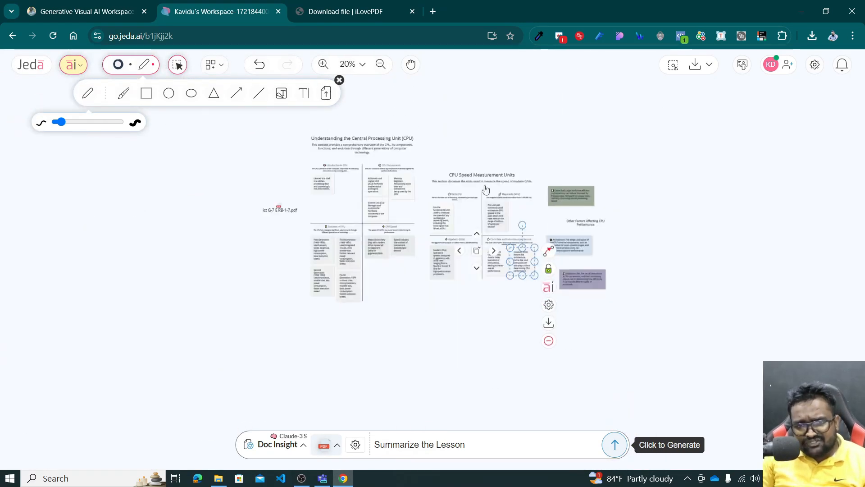
scroll(469, 183, "up", 4)
scroll(296, 198, "up", 1)
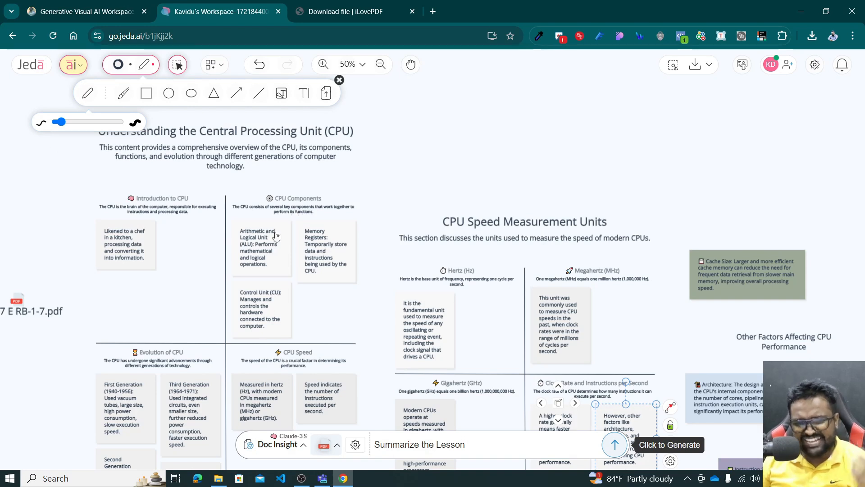
scroll(293, 216, "up", 1)
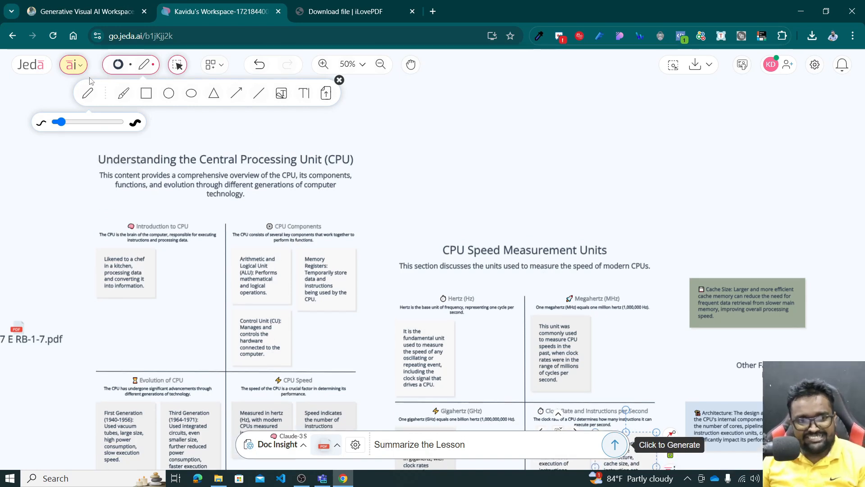
Step: Sketch two freehand curves, four rounded shapes, a square and a rectangle with the pencil in the empty area above CPU Speed Measurement Units
left_click(144, 65)
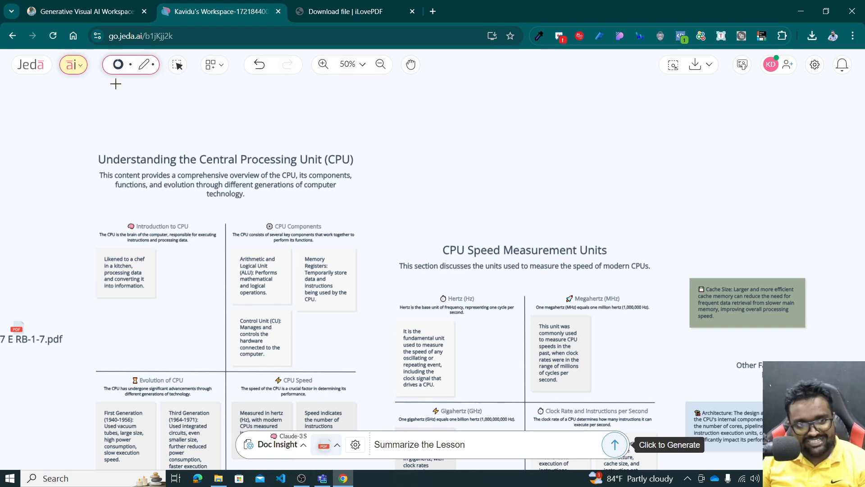
left_click(144, 65)
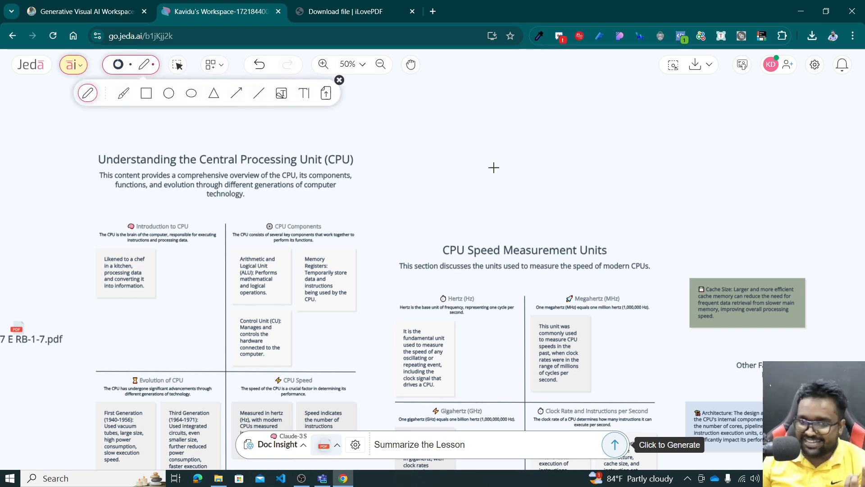
left_click_drag(442, 141, 711, 167)
mouse_move(474, 182)
left_mouse_down()
mouse_move(570, 155)
mouse_move(503, 197)
left_mouse_up()
mouse_move(462, 84)
left_mouse_down()
mouse_move(482, 132)
mouse_move(476, 88)
left_mouse_up()
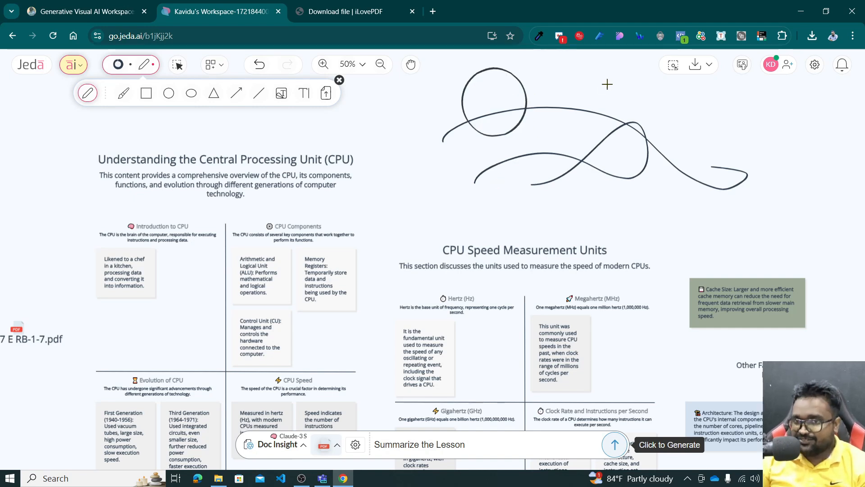
mouse_move(607, 85)
left_mouse_down()
mouse_move(600, 94)
mouse_move(606, 84)
left_mouse_up()
left_click_drag(691, 121, 696, 144)
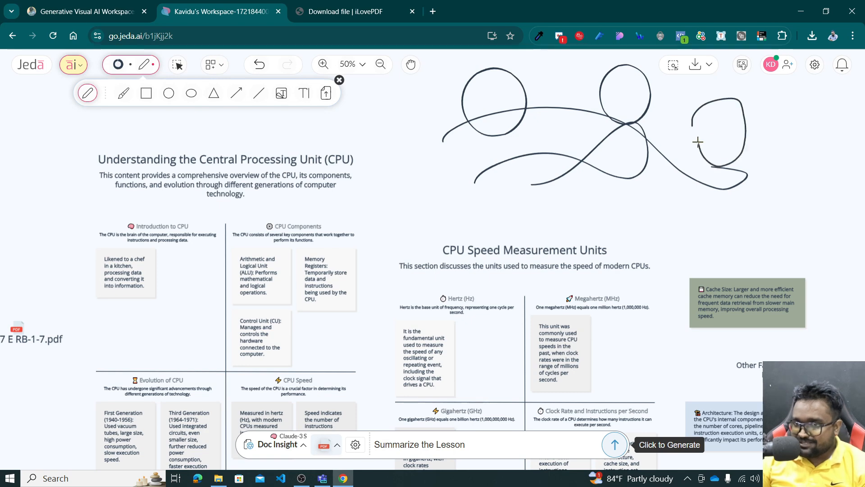
mouse_move(800, 109)
left_mouse_down()
mouse_move(783, 149)
mouse_move(785, 140)
left_mouse_up()
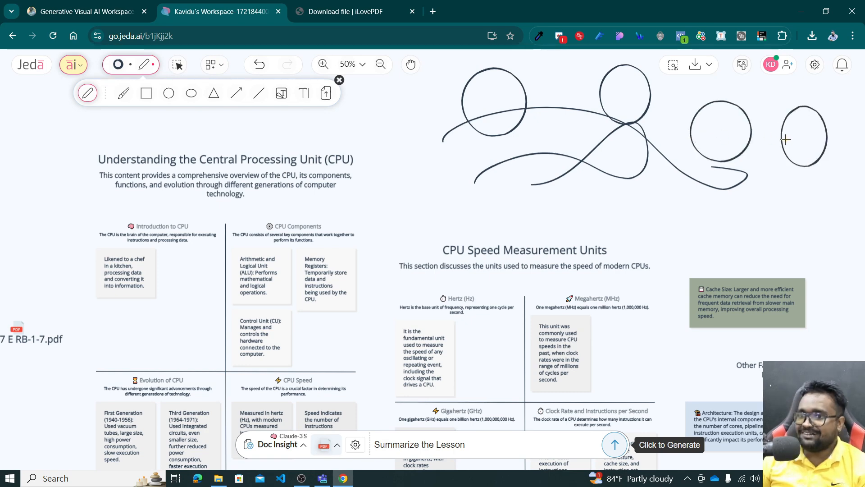
mouse_move(390, 95)
left_mouse_down()
mouse_move(457, 97)
mouse_move(379, 165)
mouse_move(388, 97)
left_mouse_up()
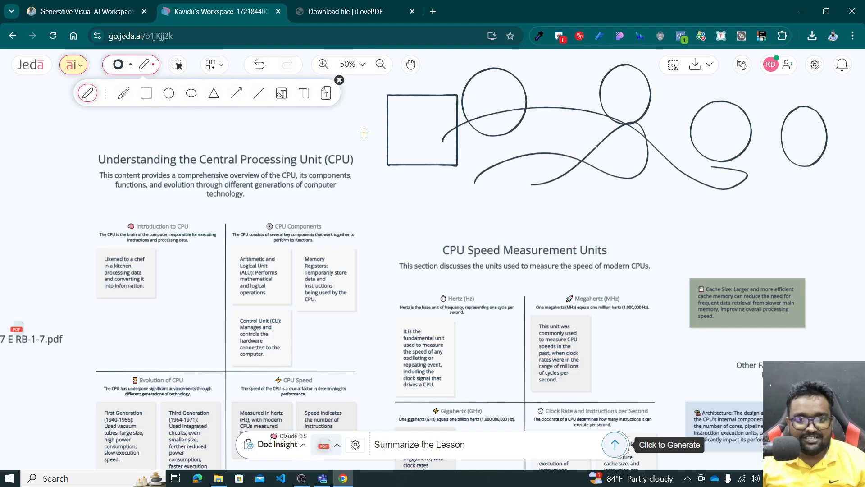
mouse_move(545, 78)
left_mouse_down()
mouse_move(595, 78)
mouse_move(689, 126)
mouse_move(545, 124)
mouse_move(545, 79)
left_mouse_up()
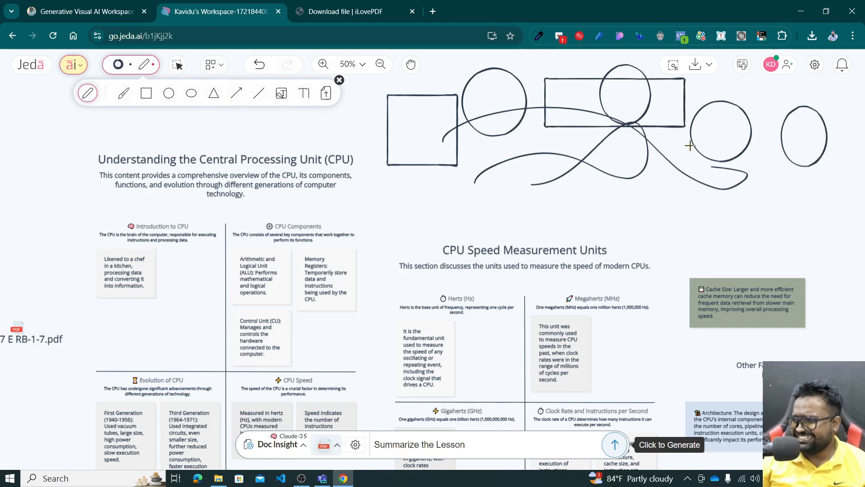
Step: Paint brush strokes in dark grey, red and brown over and around the sketched square
left_click(123, 93)
mouse_move(446, 113)
left_mouse_down()
mouse_move(452, 101)
mouse_move(433, 123)
left_mouse_up()
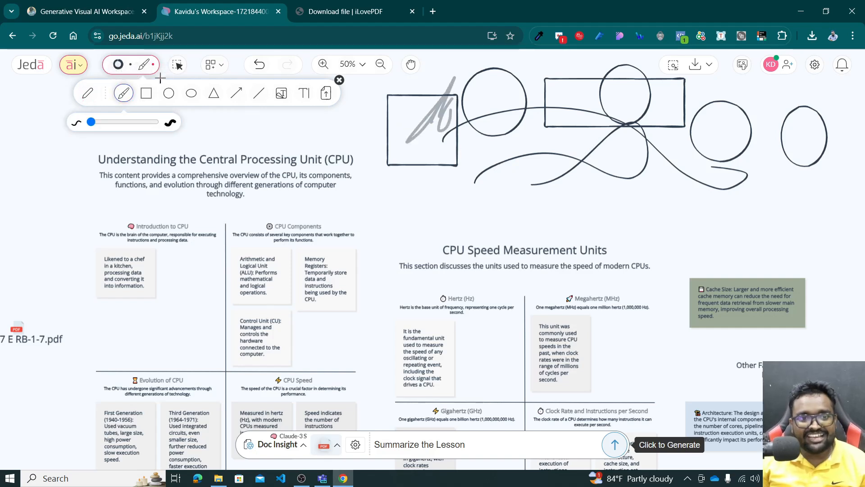
left_click(117, 67)
left_click(136, 96)
left_click_drag(392, 137, 411, 142)
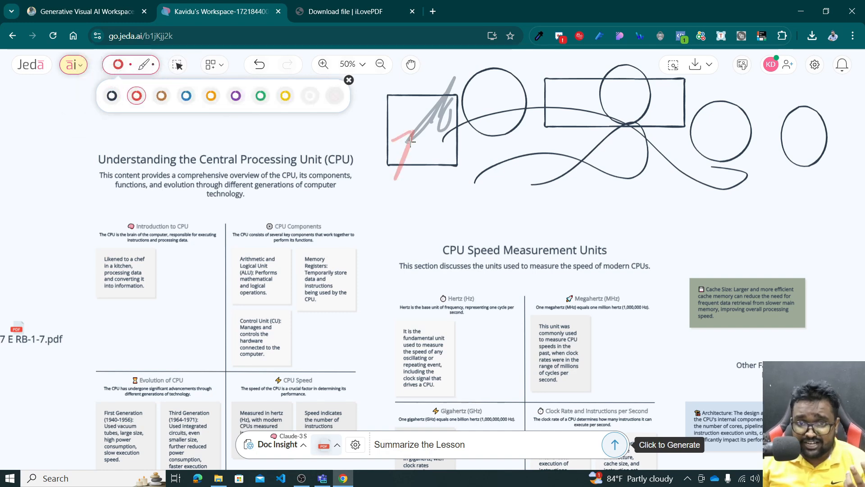
left_click(161, 96)
left_click_drag(390, 100, 532, 157)
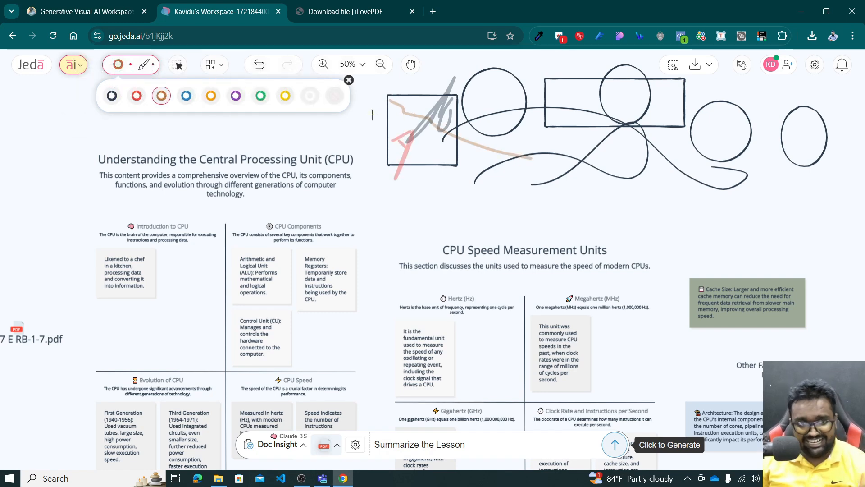
Step: Browse the Stickers, Wireframes, Shapes and Flowchart collections in the element library
left_click(211, 67)
left_click(109, 115)
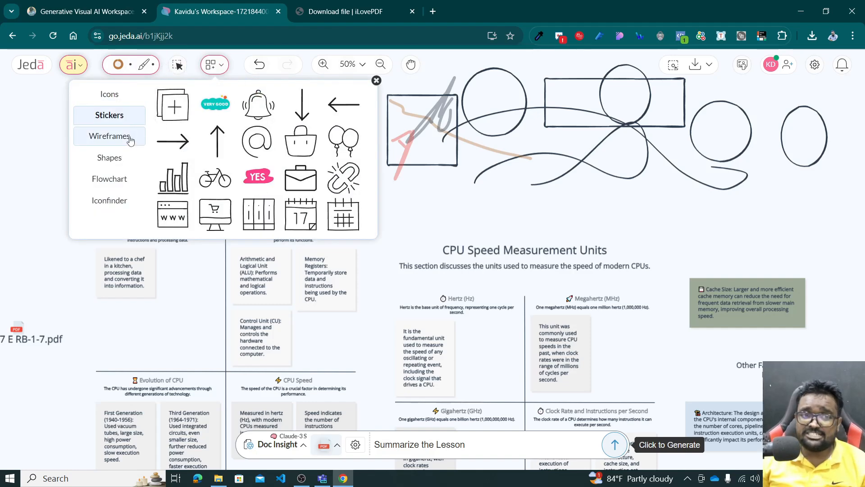
left_click(130, 141)
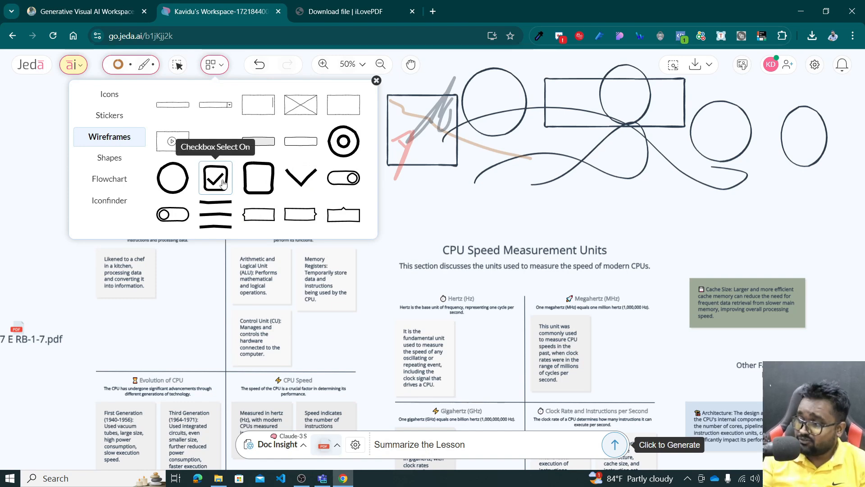
scroll(309, 233, "down", 2)
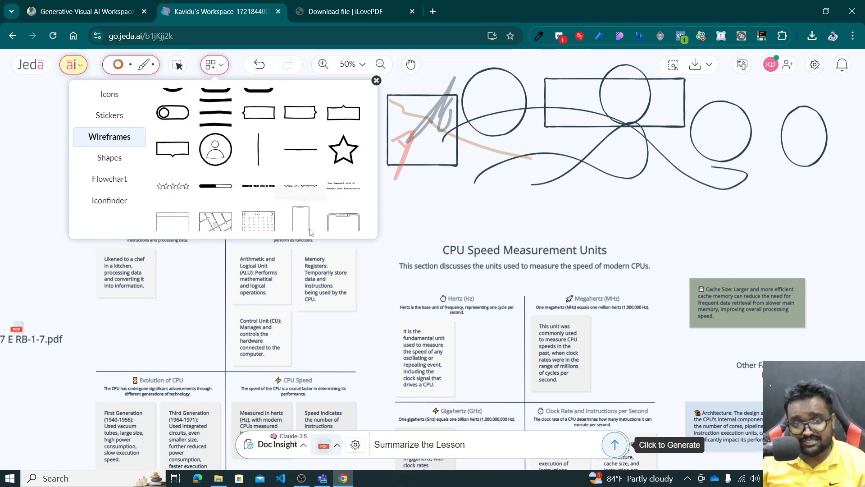
left_click(133, 158)
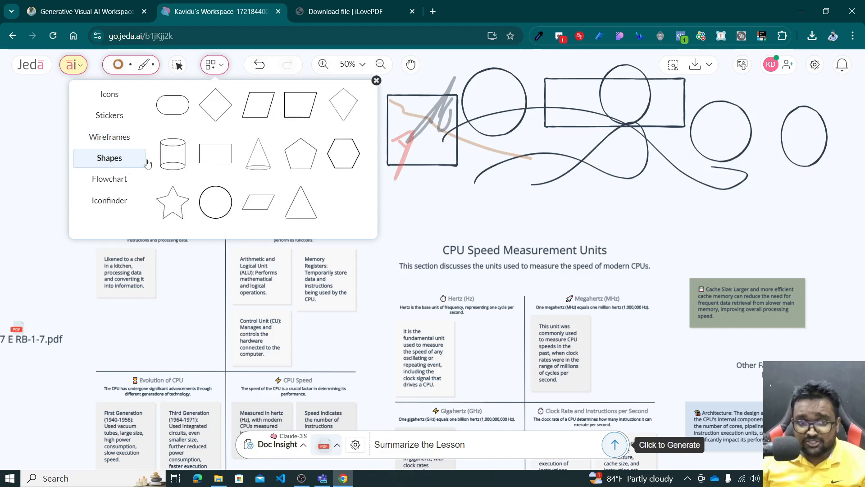
left_click(100, 180)
Step: Search Iconfinder for "cat" icons and look through the results
left_click(108, 200)
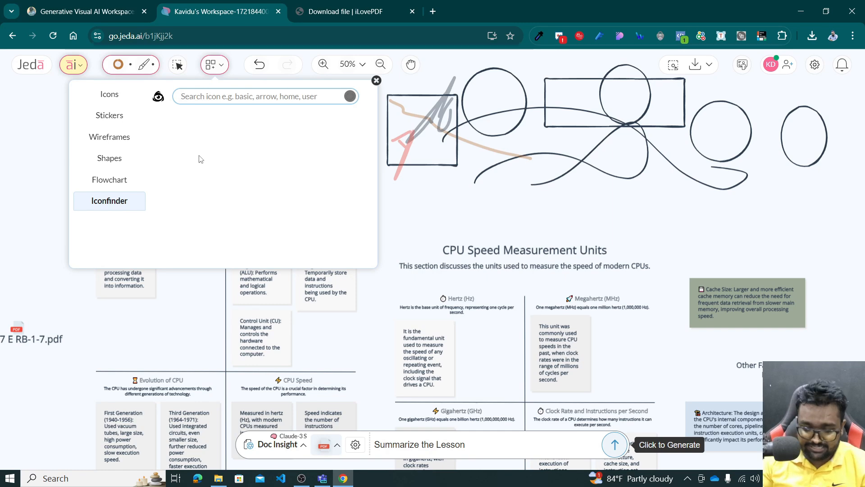
type("cat")
key("Return")
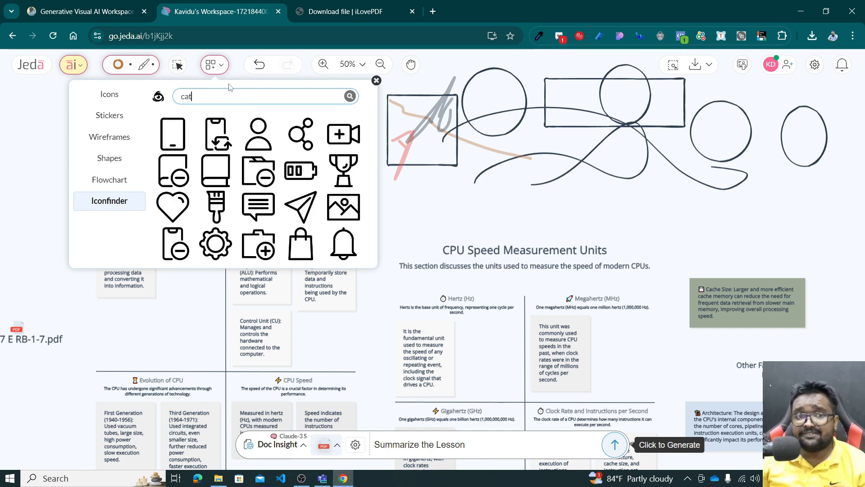
scroll(295, 146, "down", 5)
scroll(298, 158, "up", 5)
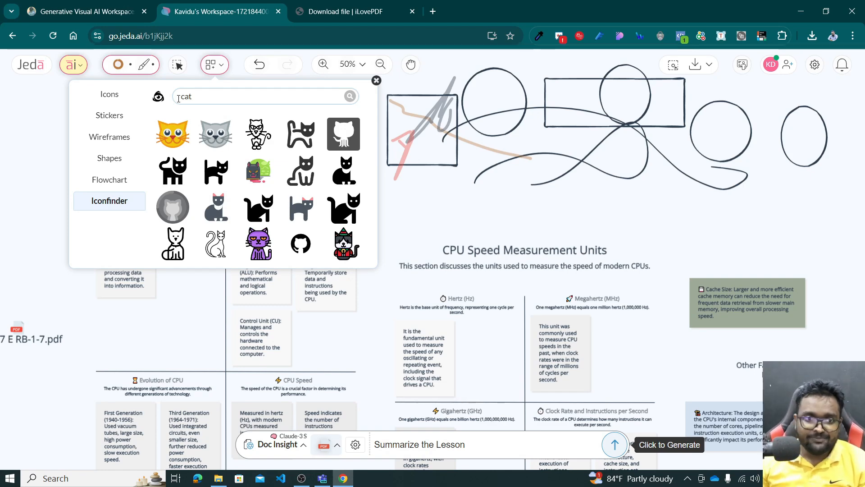
Step: Browse the Visual Analysis categories in Ai Recipes, including Strategy & Planning, Product, Marketing, Sales and User Experience
left_click(72, 65)
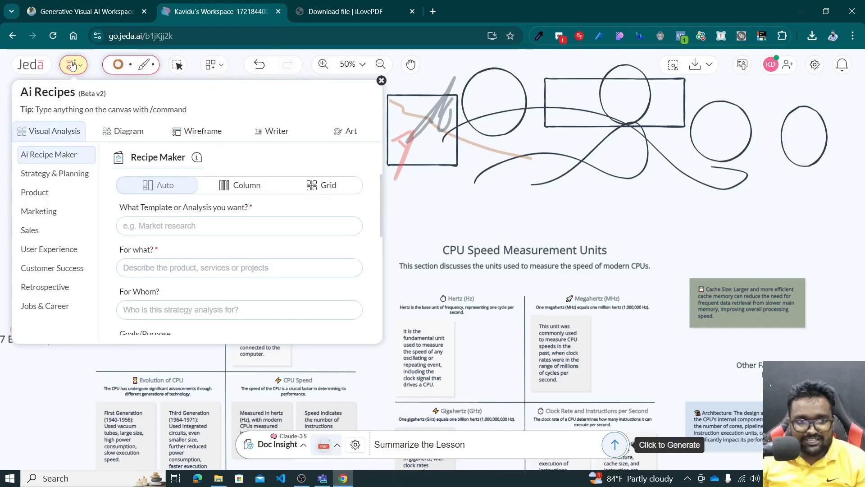
left_click(48, 180)
left_click(62, 197)
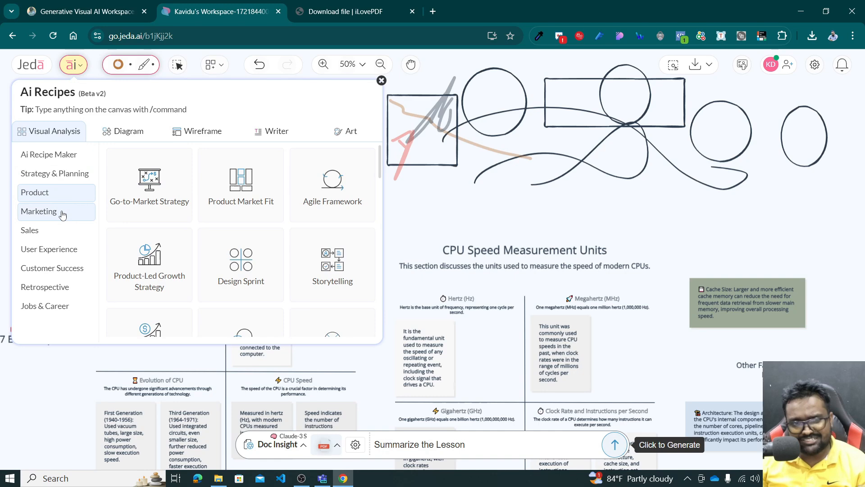
left_click(69, 179)
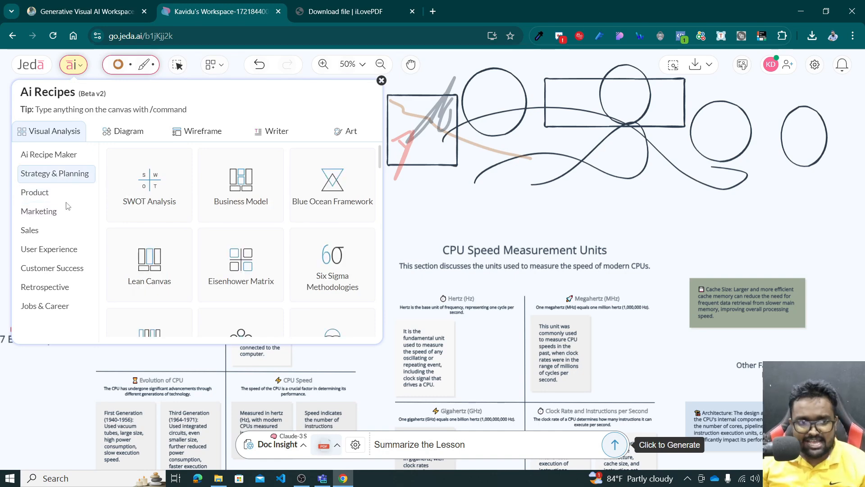
left_click(68, 198)
left_click(67, 214)
left_click(63, 233)
left_click(69, 250)
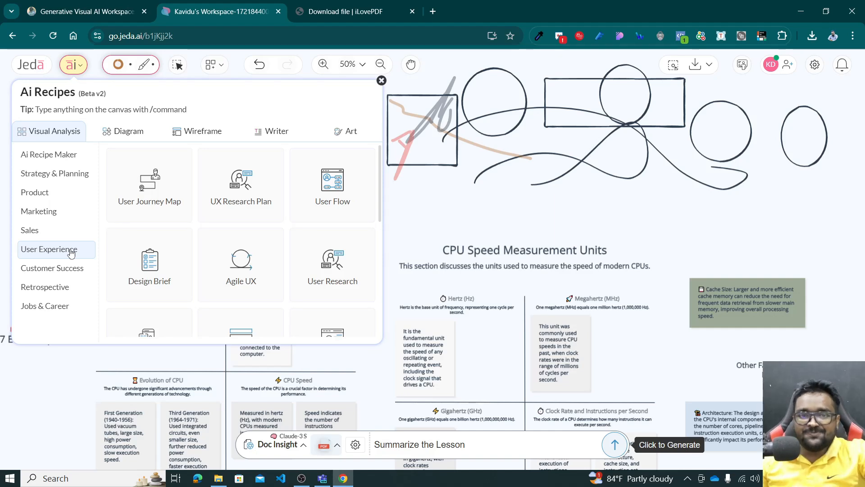
Step: Review the Sales recipes and the form of the Cold Call Sales Scripts recipe, then close Ai Recipes
left_click(75, 232)
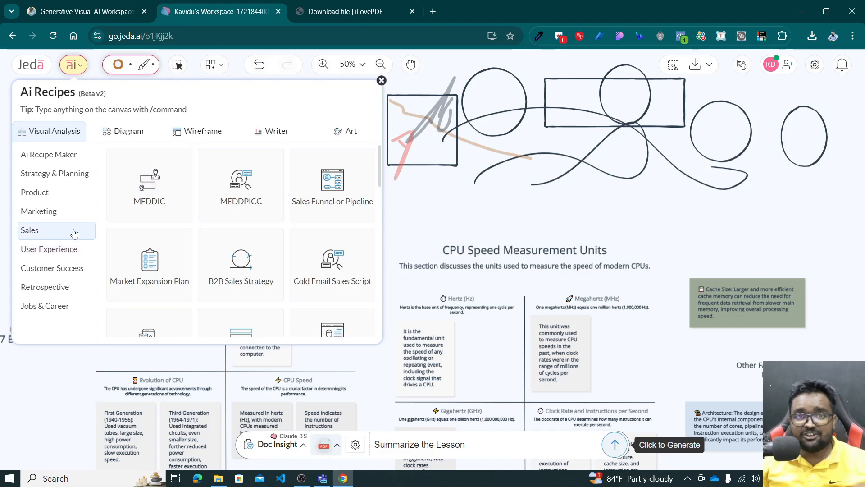
scroll(240, 208, "down", 3)
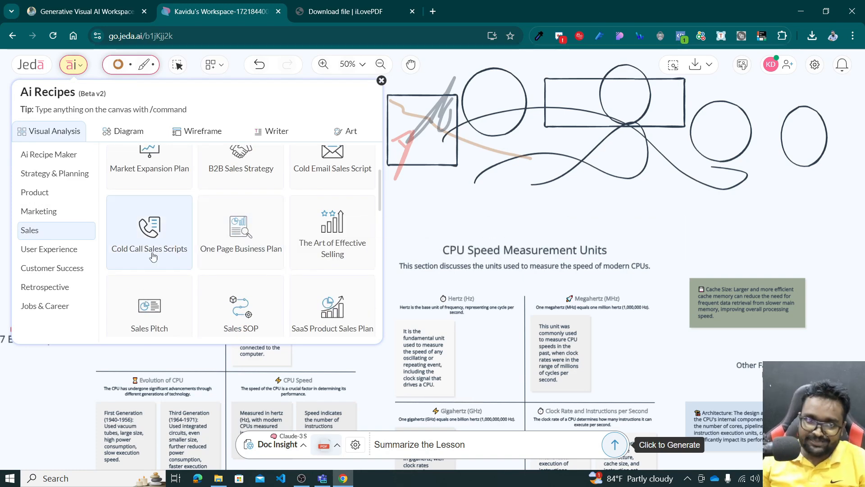
scroll(255, 260, "down", 4)
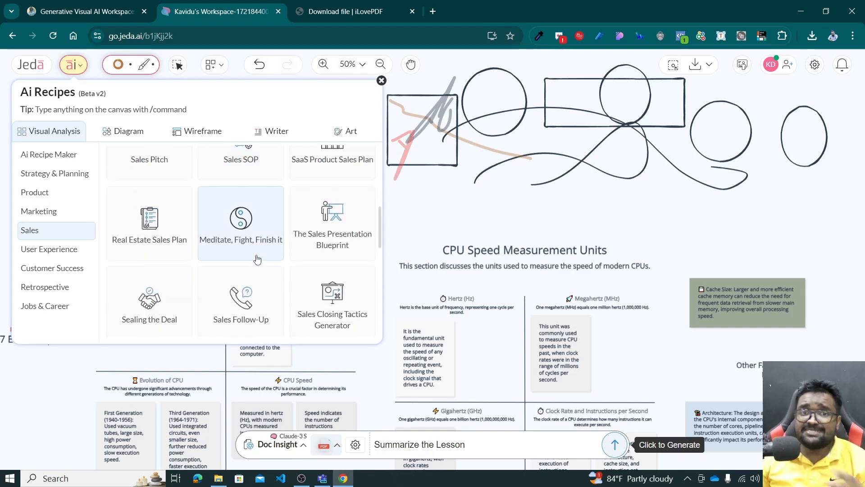
scroll(255, 260, "up", 4)
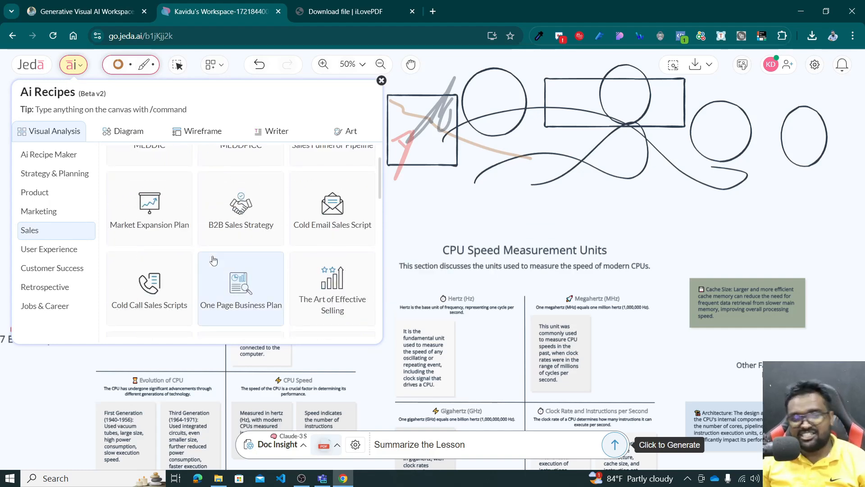
left_click(138, 307)
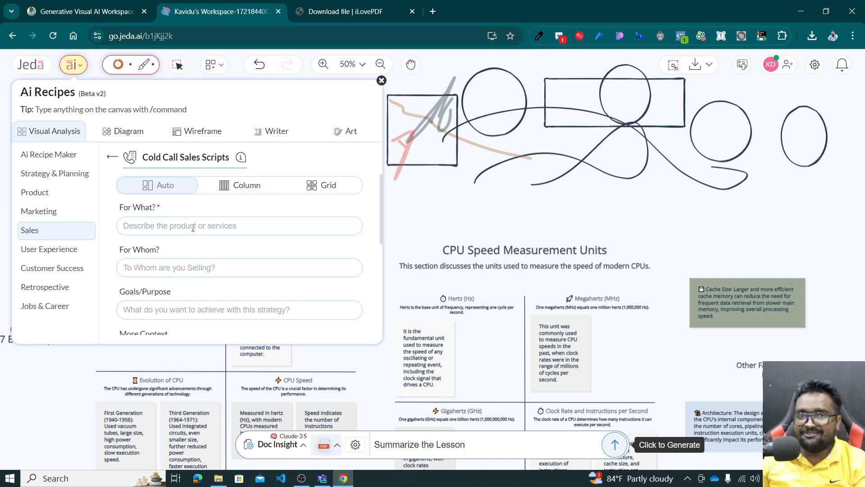
scroll(193, 228, "down", 2)
scroll(197, 227, "down", 2)
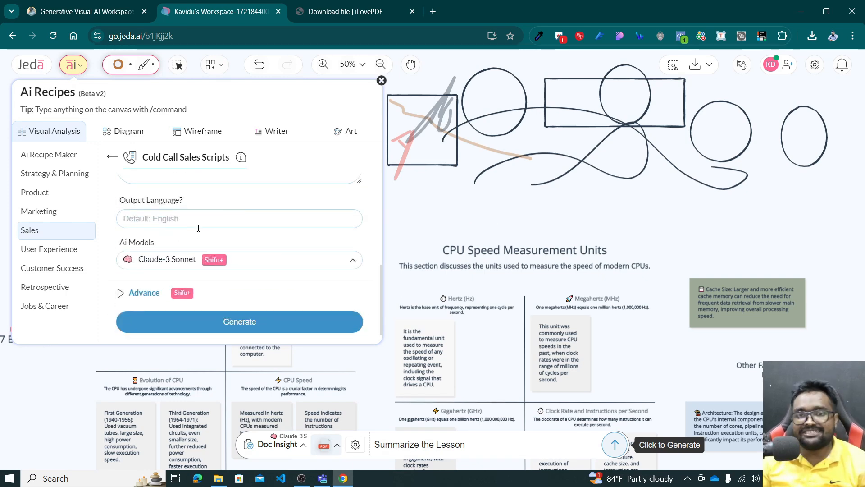
left_click(542, 208)
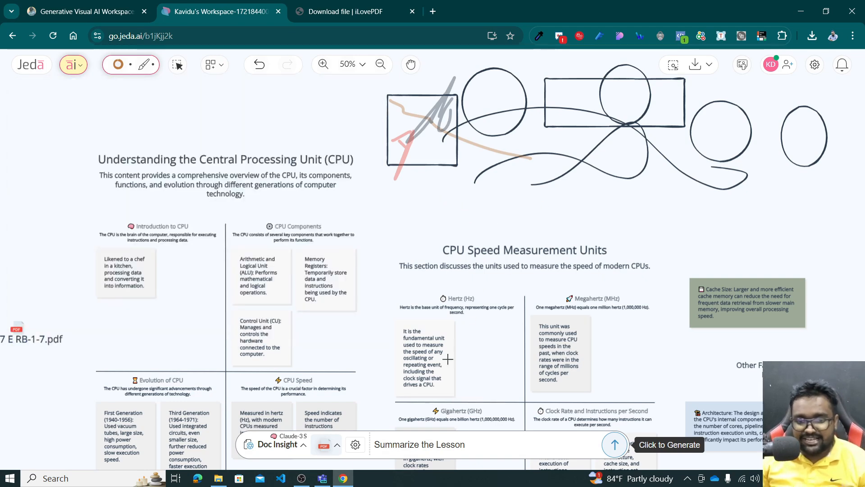
Step: Check the Document Insight generation settings, including output type, template layout and AI model, for the "Summarize the Lesson" prompt
left_click(451, 443)
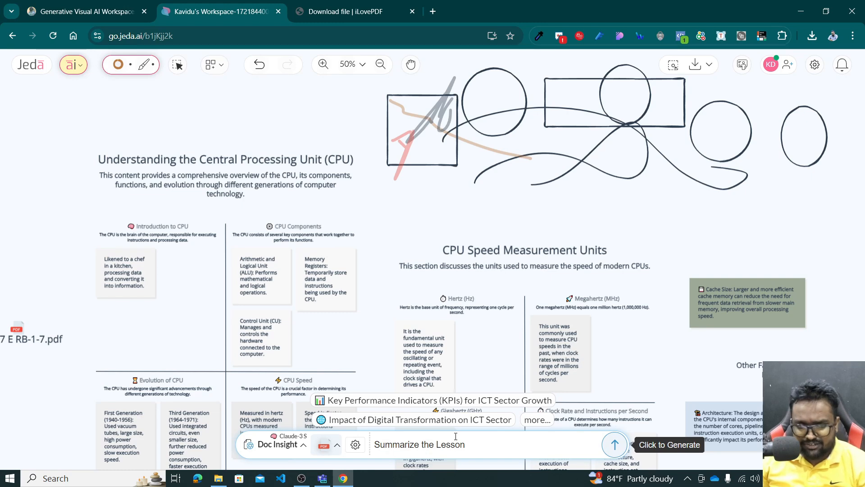
left_click(360, 450)
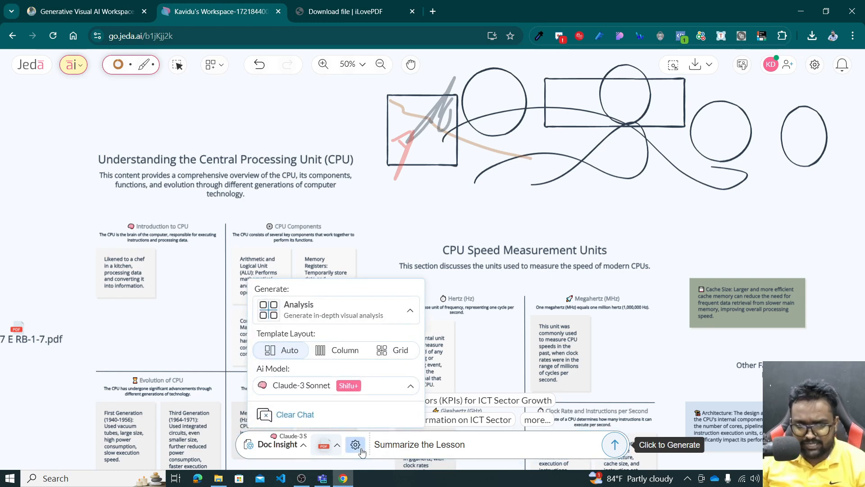
left_click(421, 449)
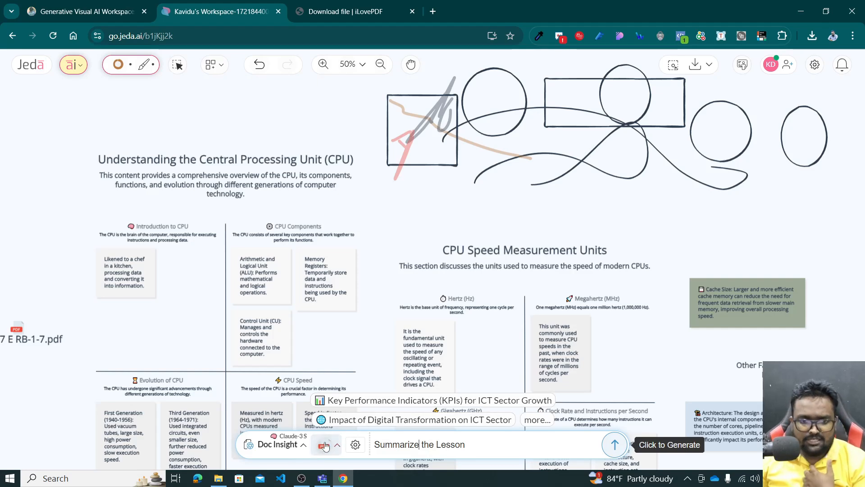
Step: Switch the AI command from Document Insight to Text, keeping the "Summarize the Lesson" prompt
left_click(288, 444)
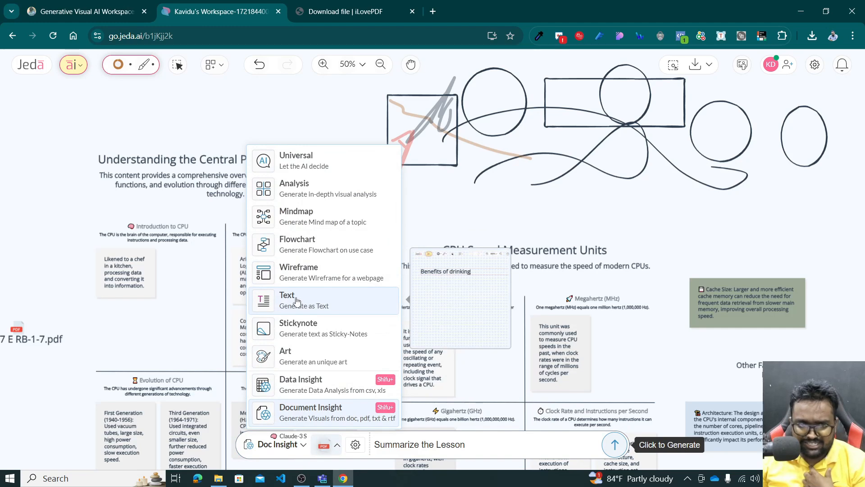
left_click(311, 299)
left_click(508, 445)
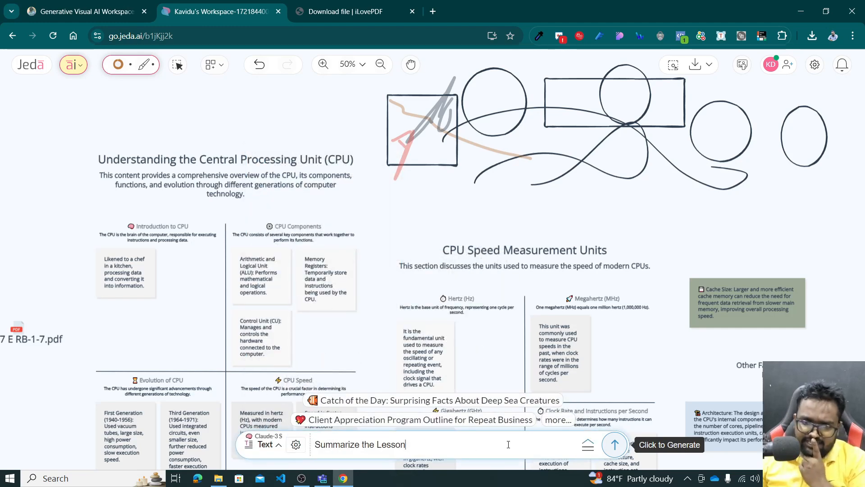
left_click(268, 444)
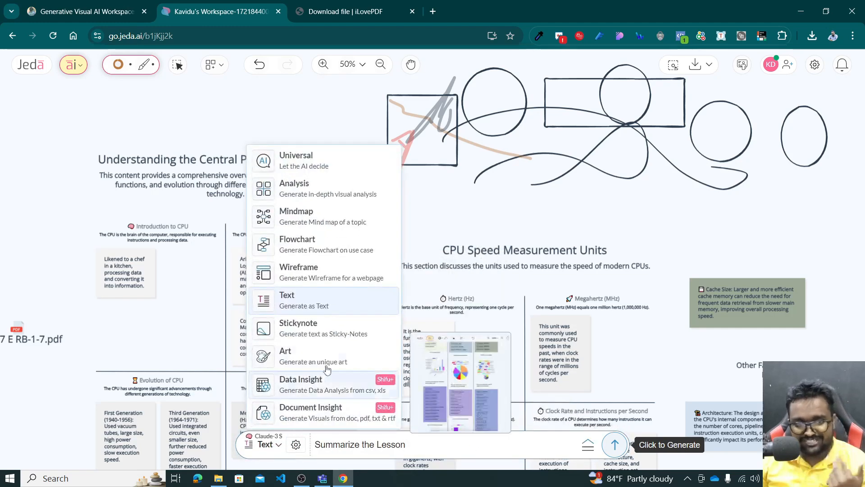
left_click(527, 439)
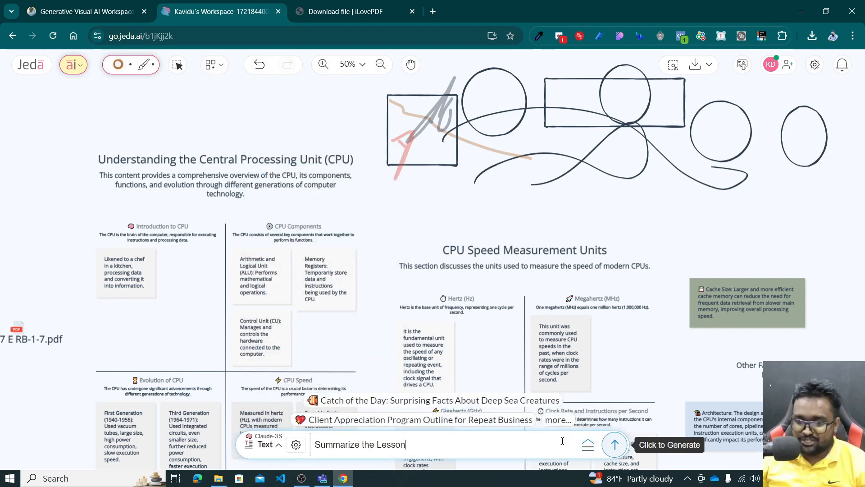
Step: Review the additional-information questions offered for the "Summarize the Lesson" prompt, then close the form without filling it in
left_click(587, 454)
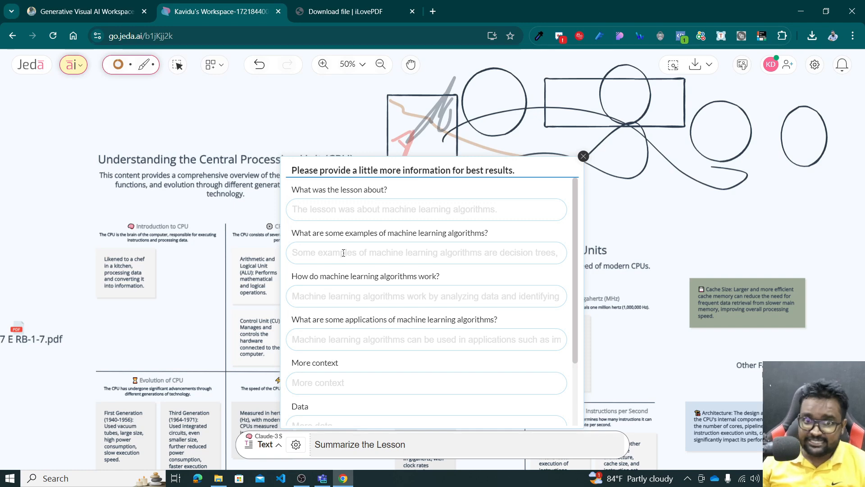
scroll(374, 234, "down", 3)
scroll(518, 275, "up", 3)
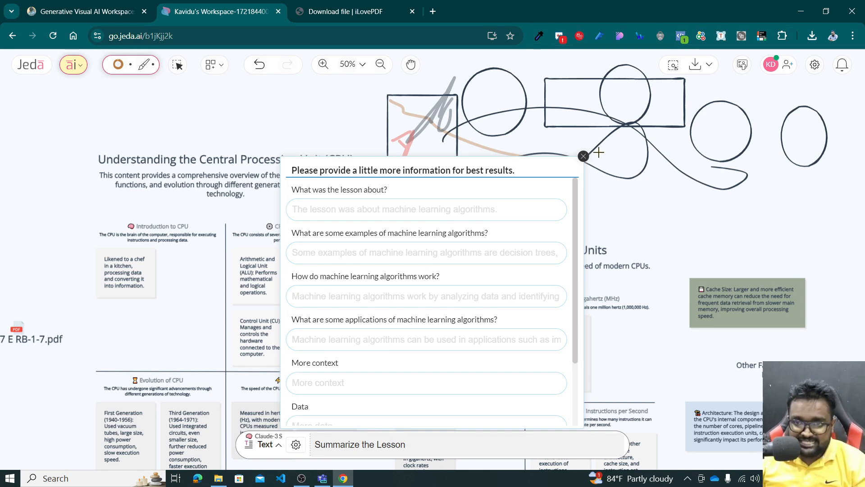
left_click(583, 156)
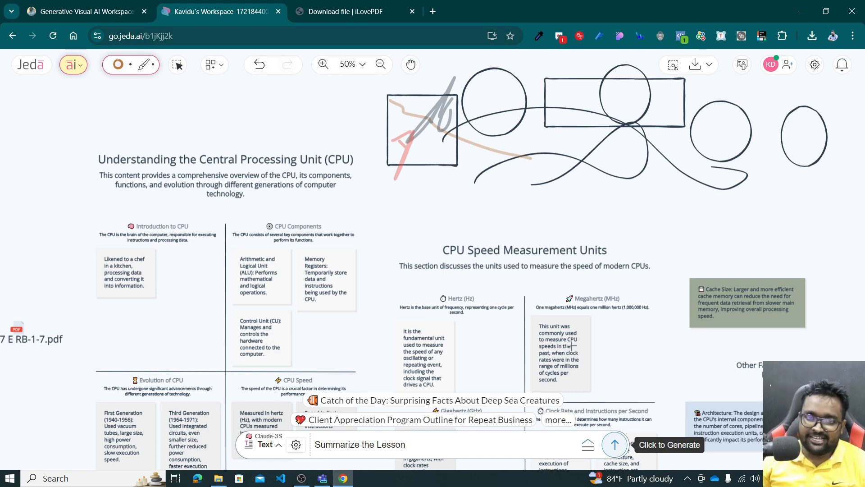
scroll(565, 324, "down", 1)
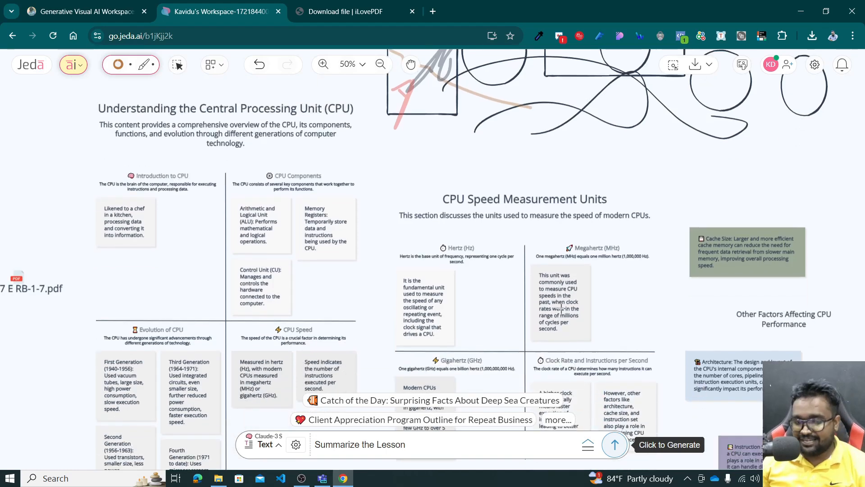